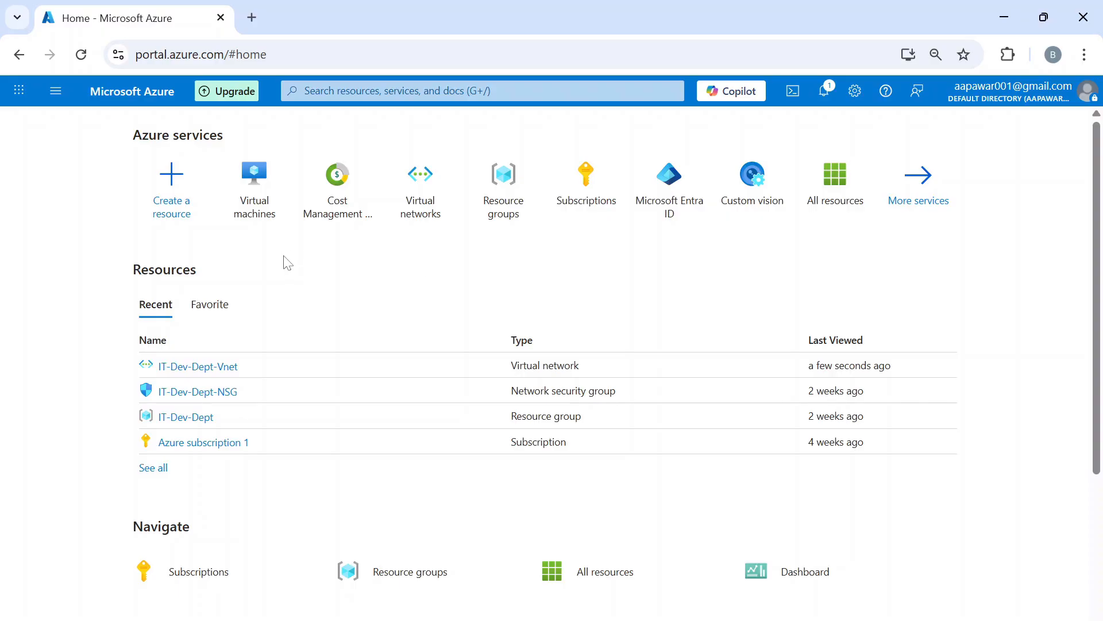
- From the Virtual machines page, start creating a new virtual machine via Create > Virtual machine
mouse_move(256, 186)
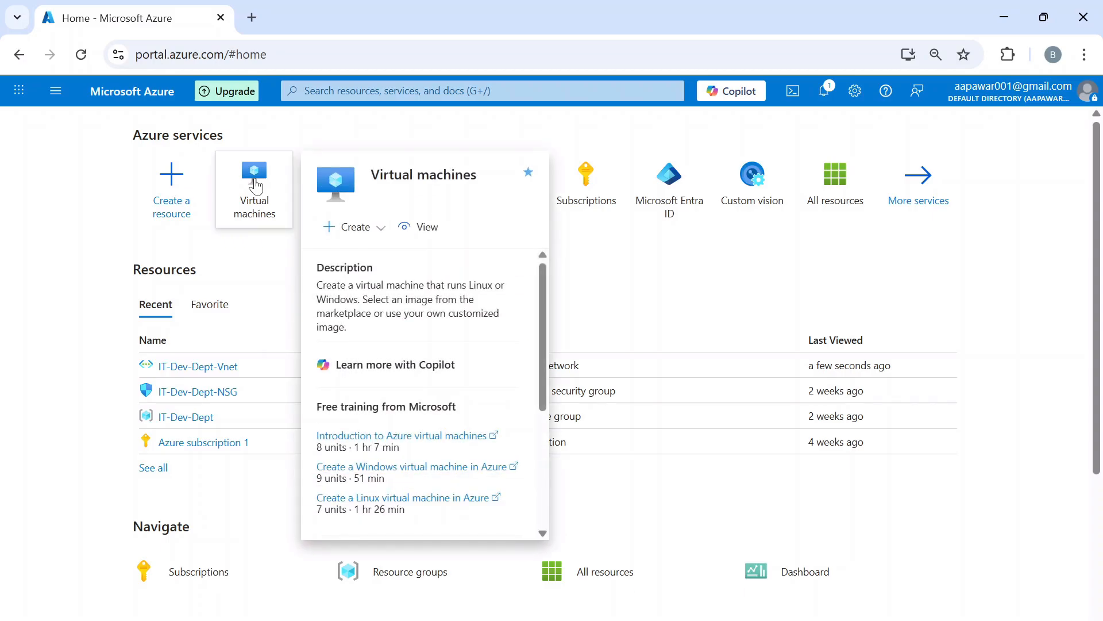
click(256, 186)
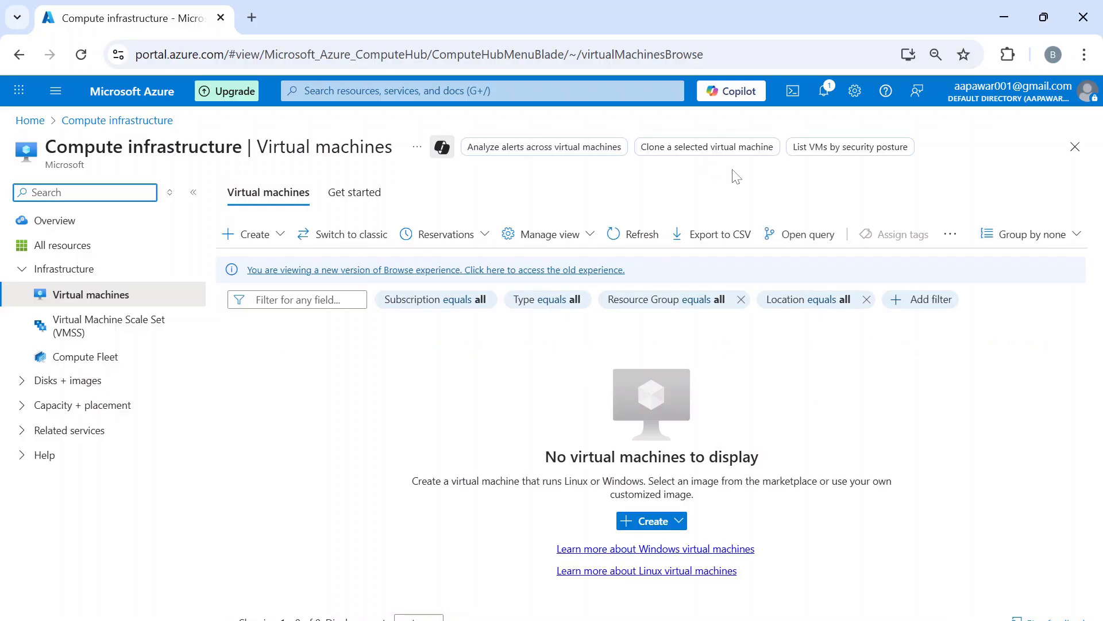
click(282, 243)
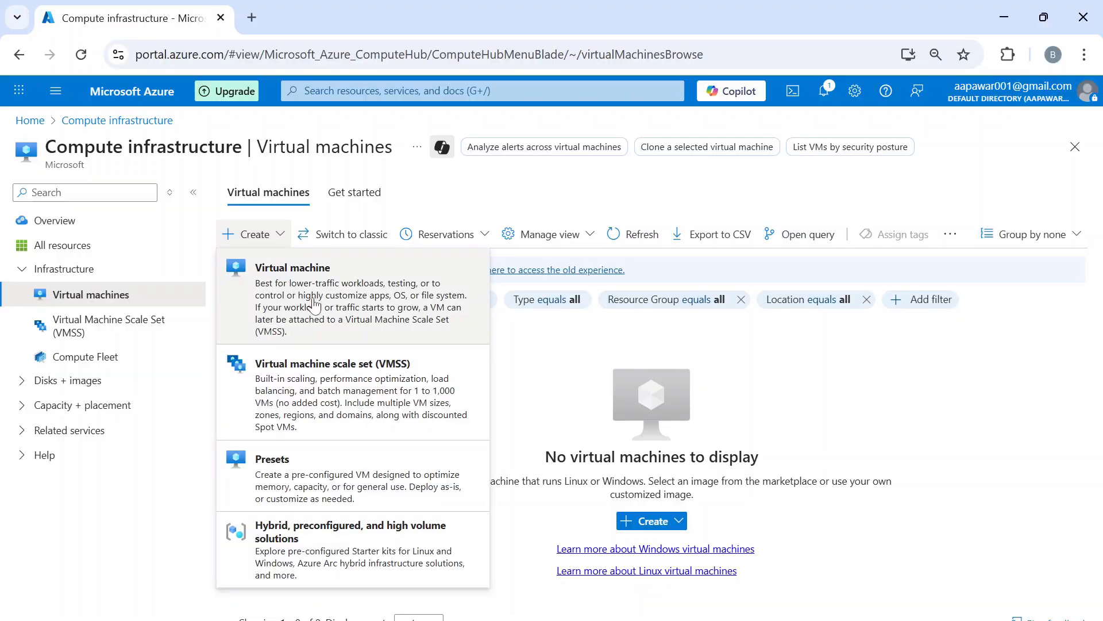
click(408, 301)
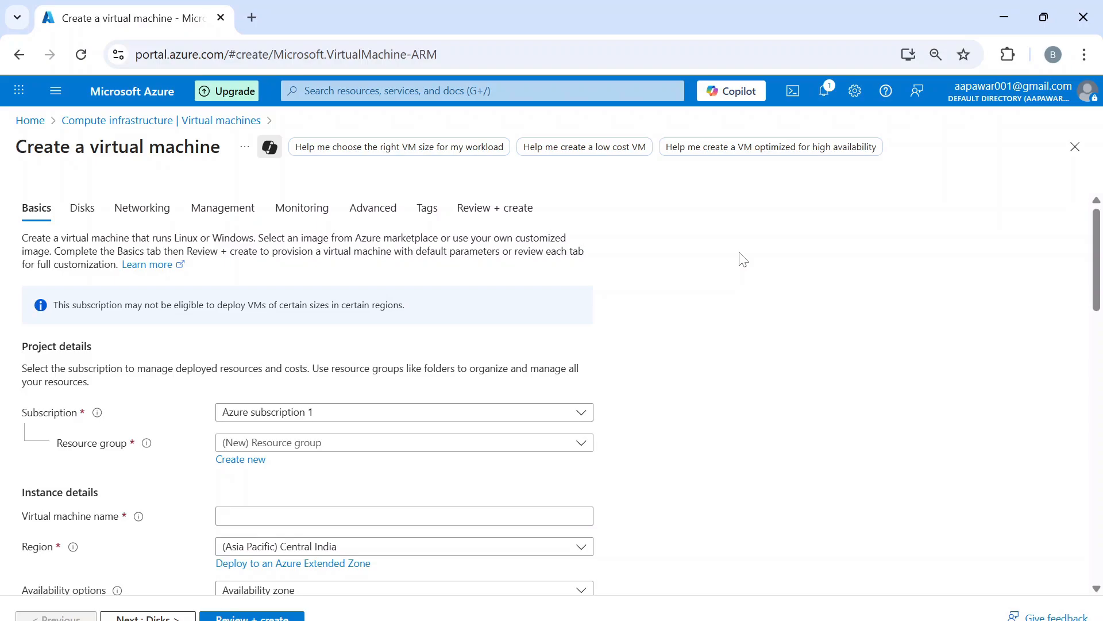
- Choose Azure subscription 1 and the IT-Dev-Dept resource group for the new VM
scroll(741, 257, down, 1)
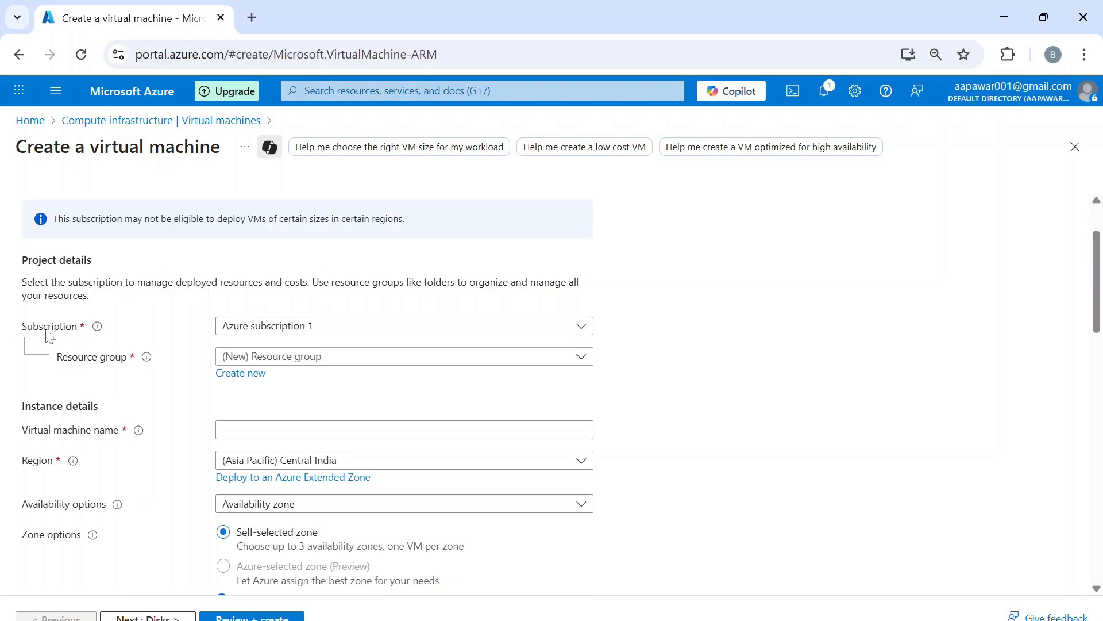
click(345, 331)
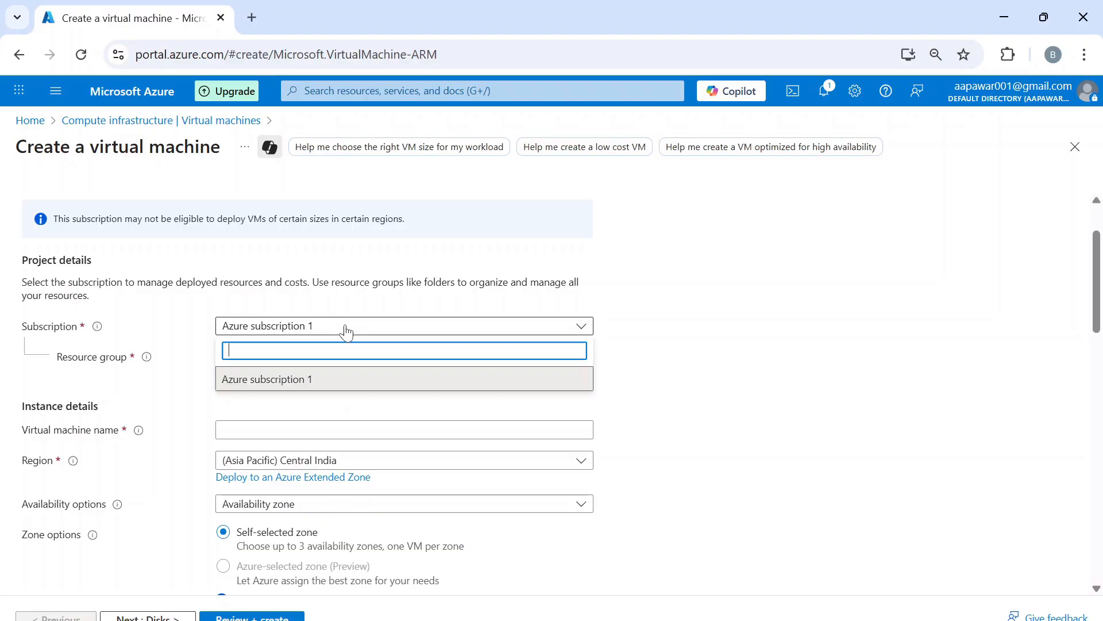
click(295, 388)
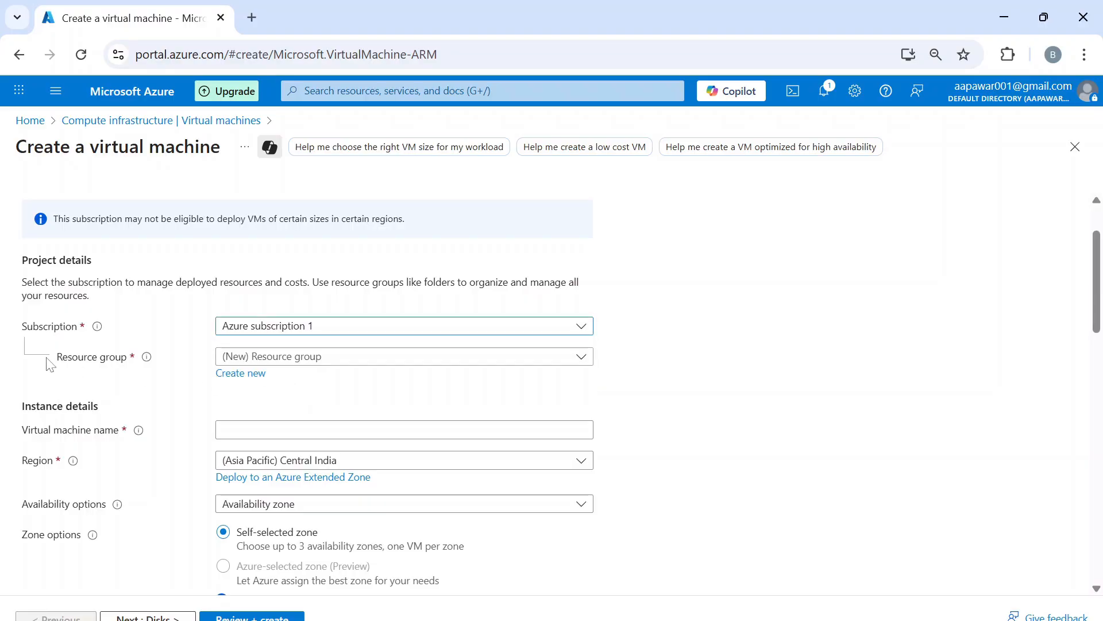
click(359, 360)
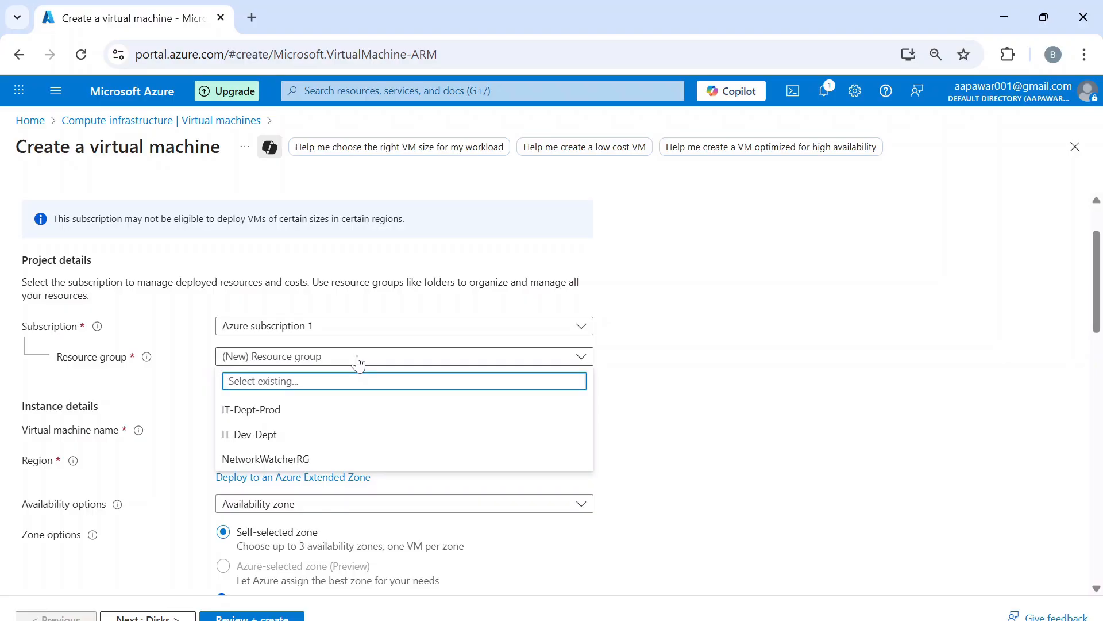
click(287, 443)
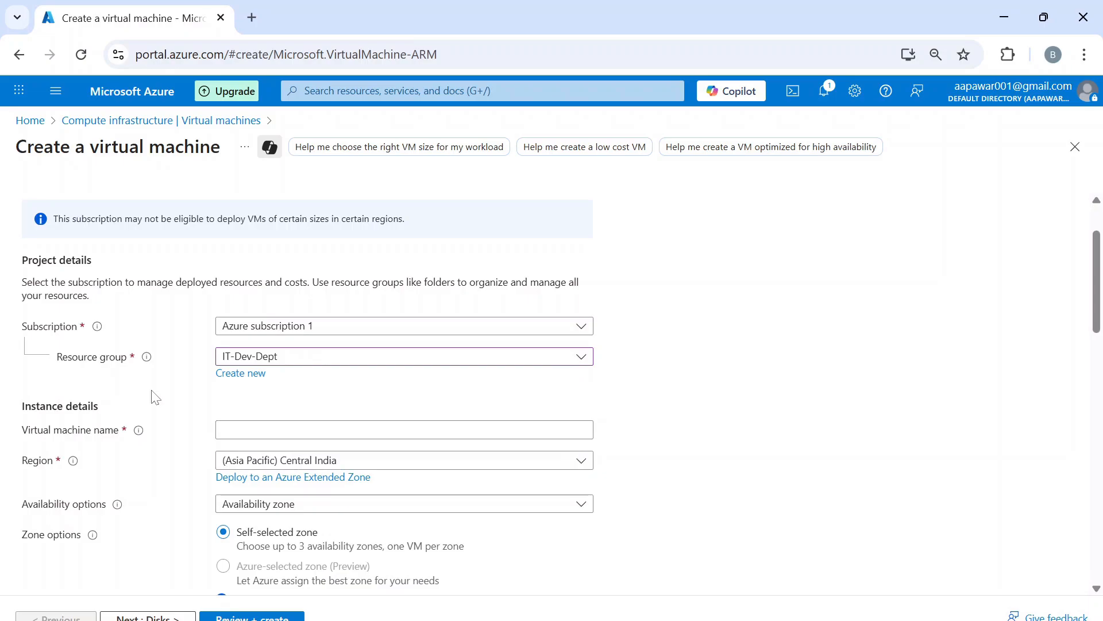
click(218, 428)
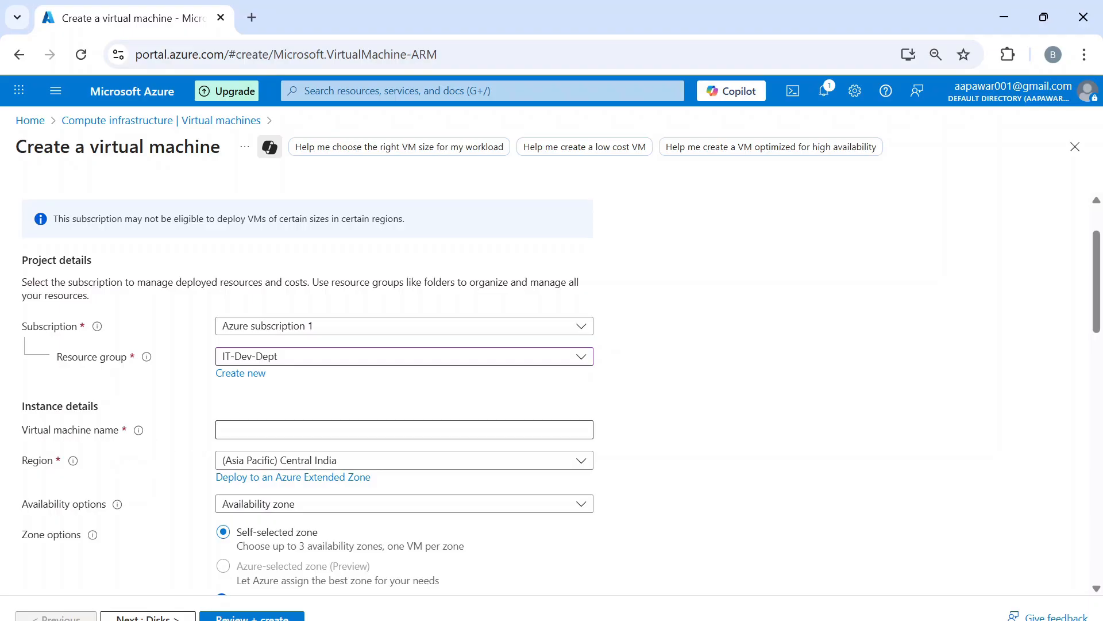
click(222, 429)
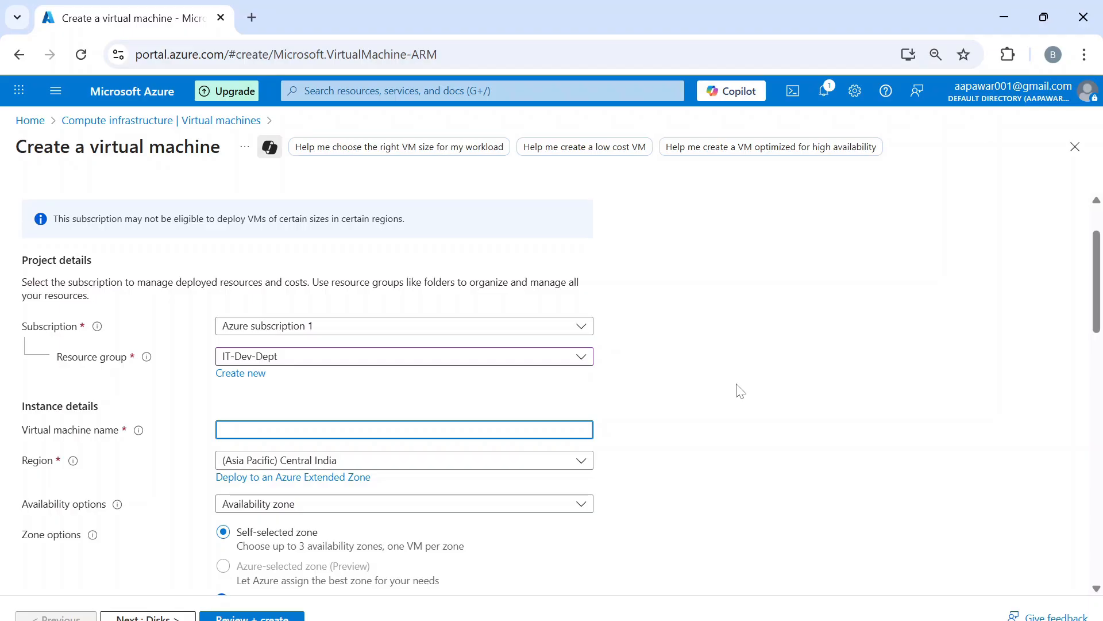
- Name the VM Test-Dev-New01 and set availability to No infrastructure redundancy required
text(Test-Dev-New01)
scroll(777, 413, down, 1)
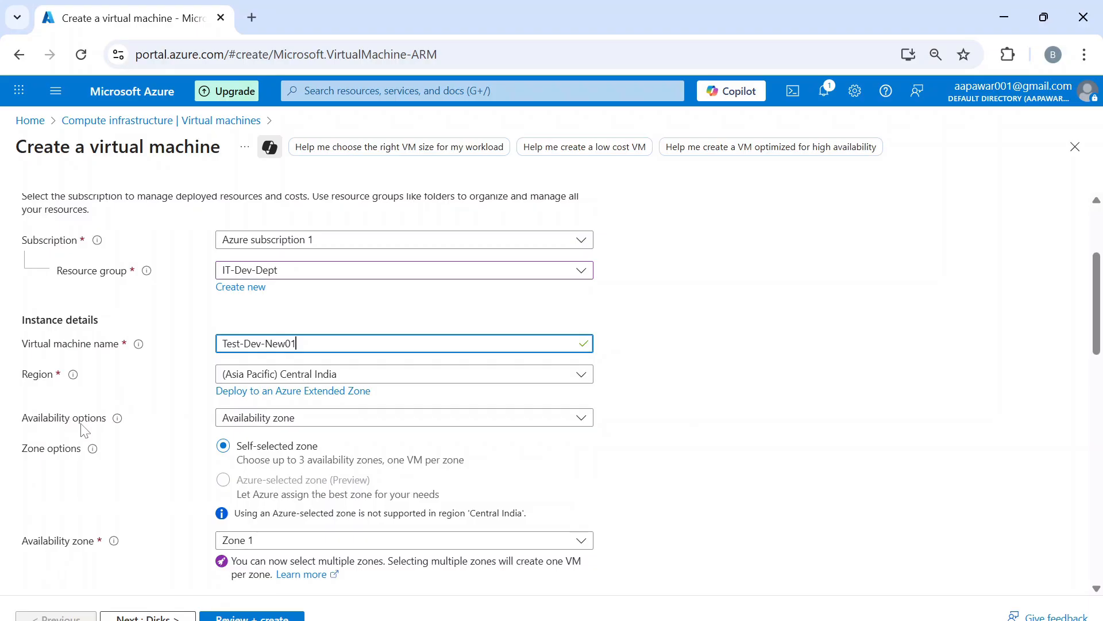
click(320, 424)
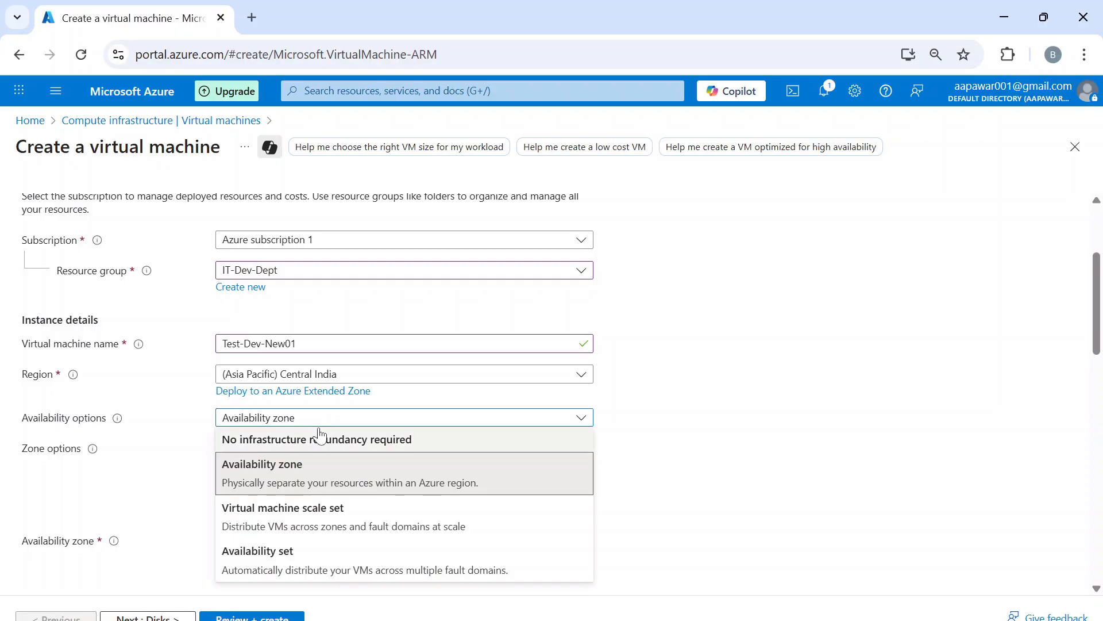
click(320, 441)
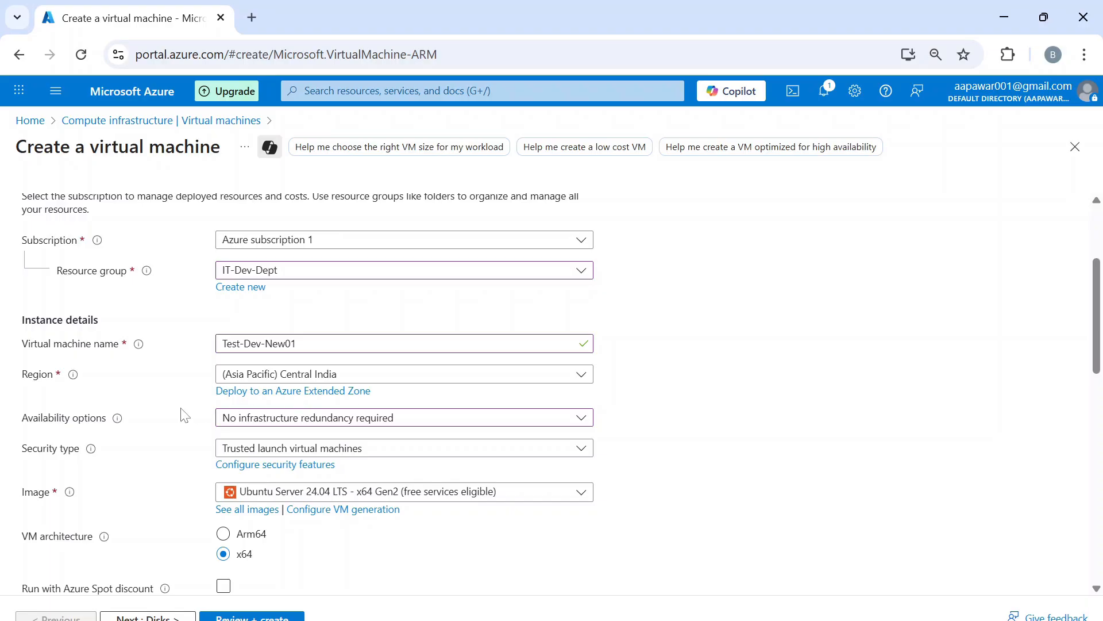
- Keep Trusted launch as the VM's security type
click(361, 454)
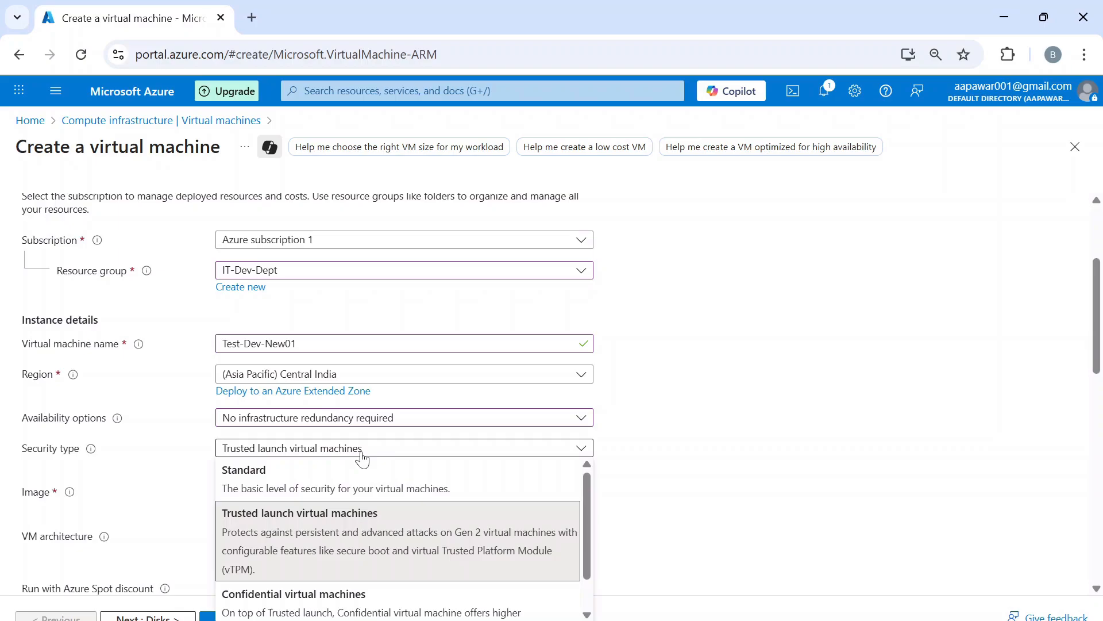
scroll(407, 518, down, 1)
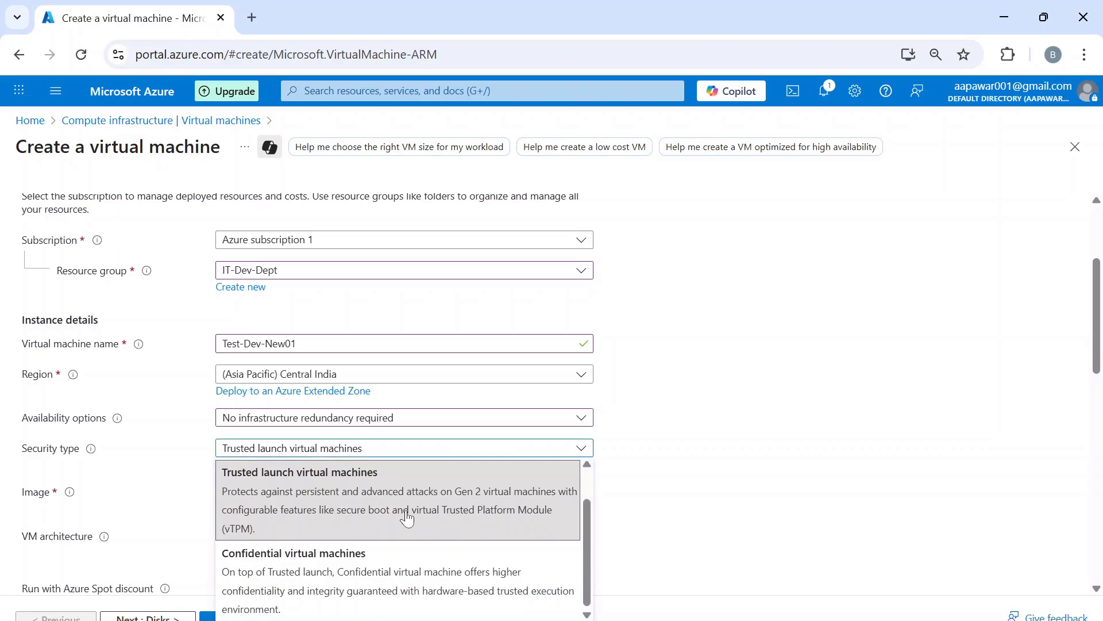
scroll(407, 518, up, 1)
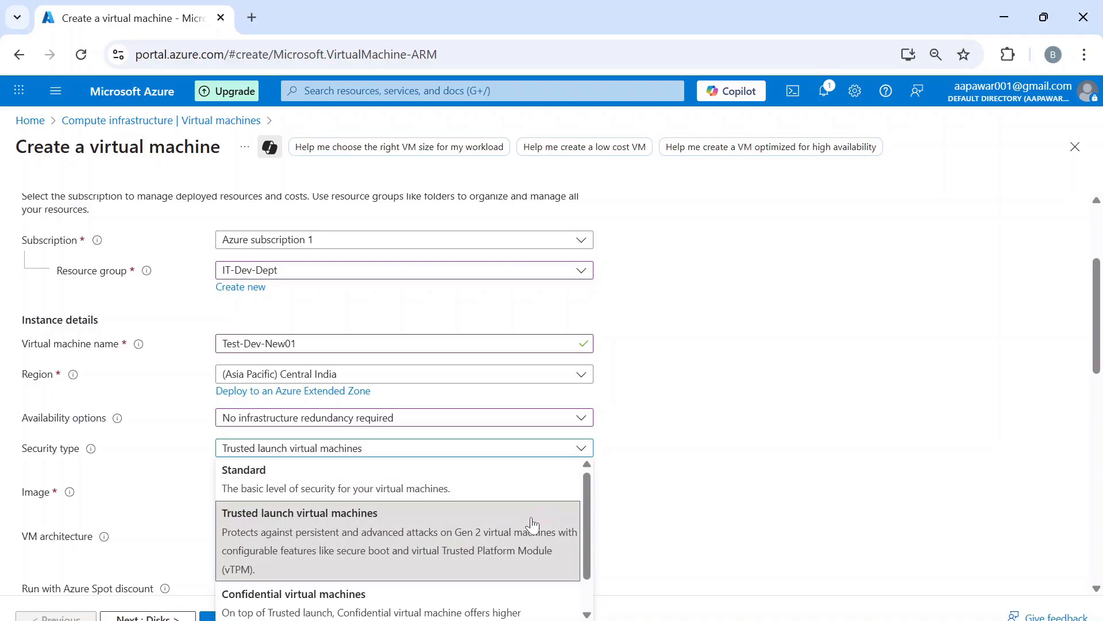
click(423, 546)
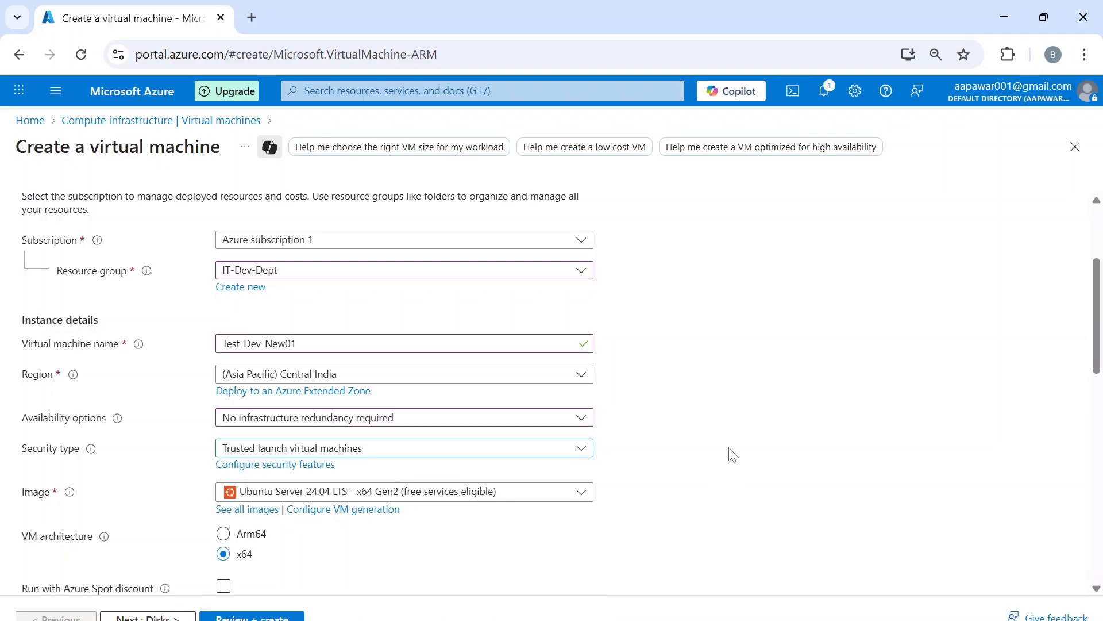
scroll(736, 455, down, 2)
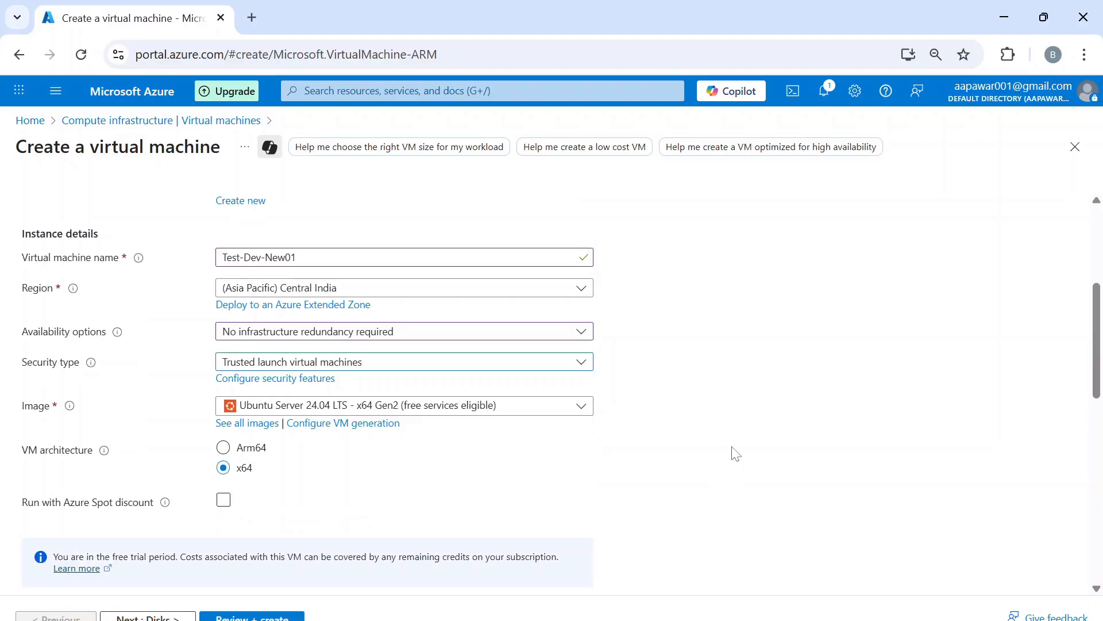
click(578, 410)
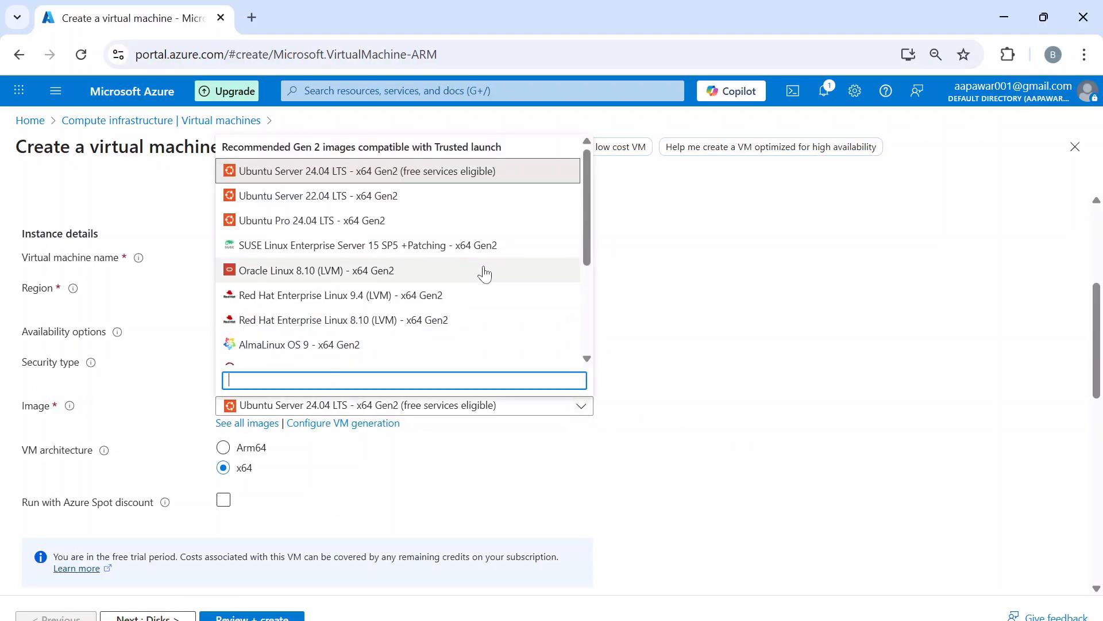
scroll(485, 274, down, 3)
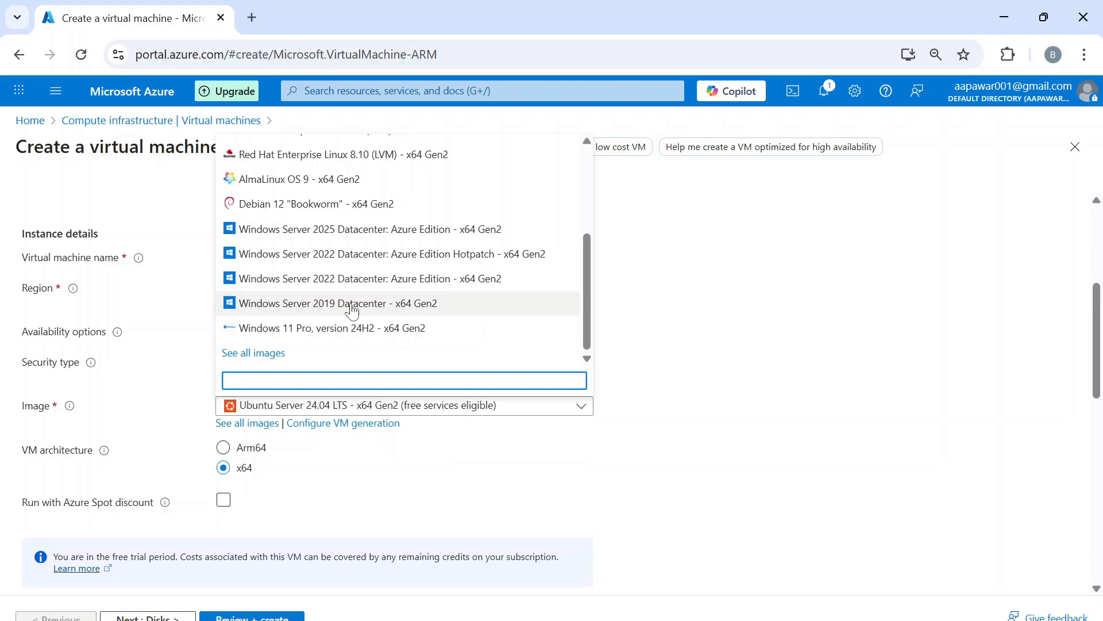
click(352, 311)
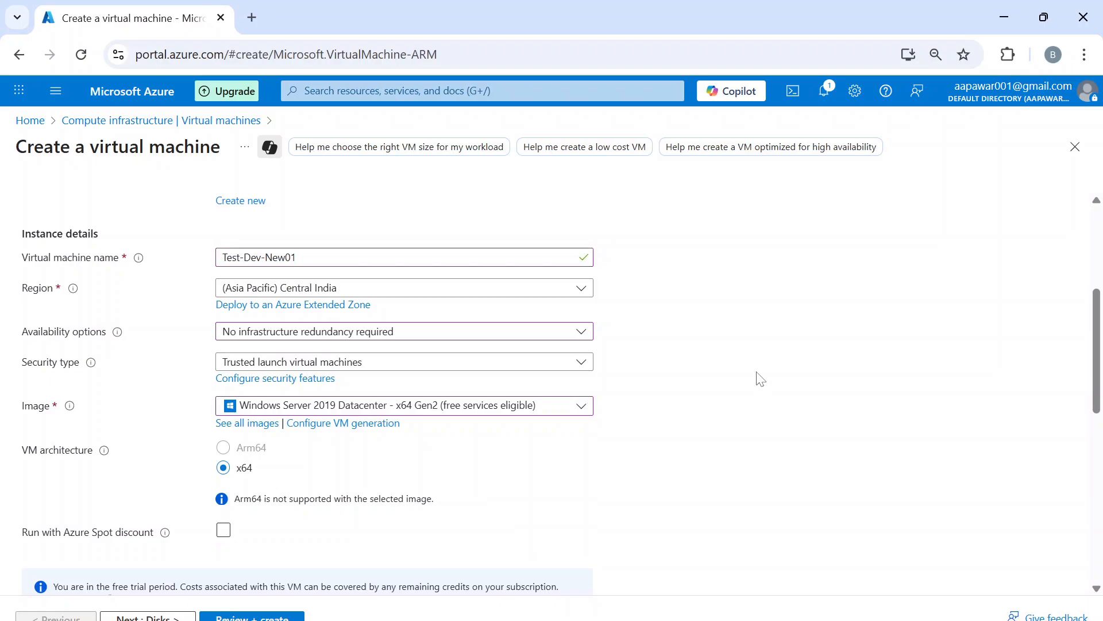
scroll(761, 379, down, 2)
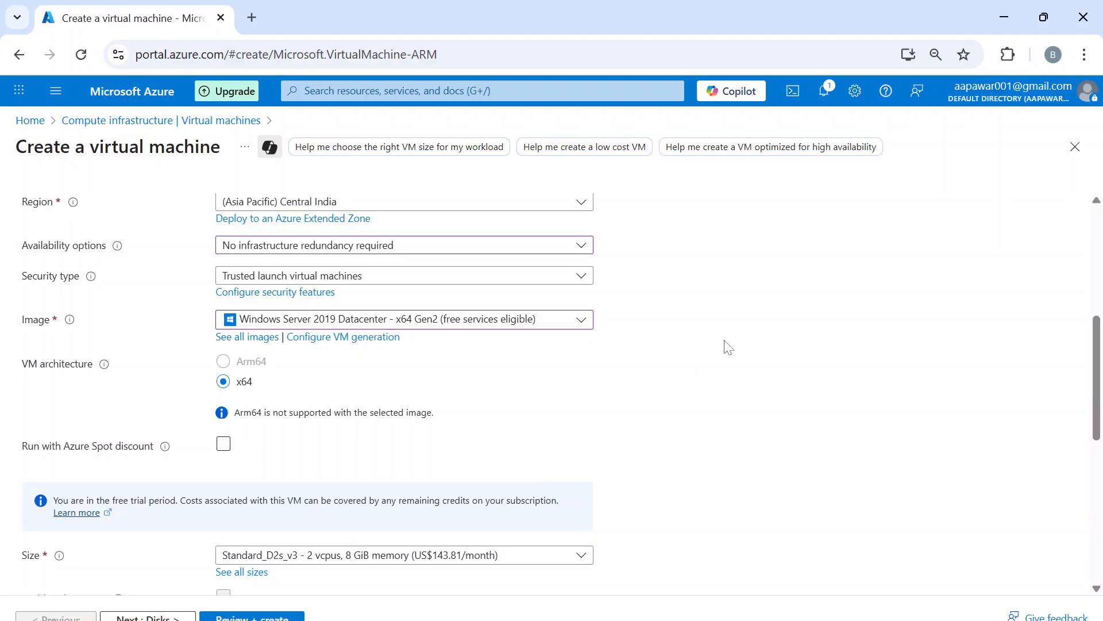
scroll(727, 347, down, 1)
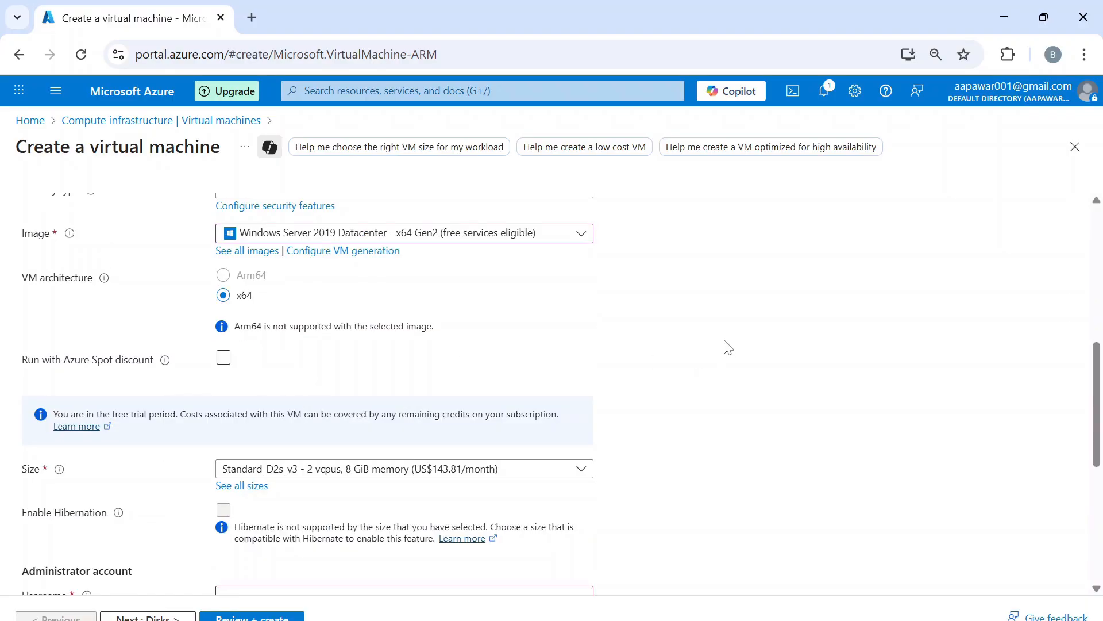
scroll(728, 347, down, 1)
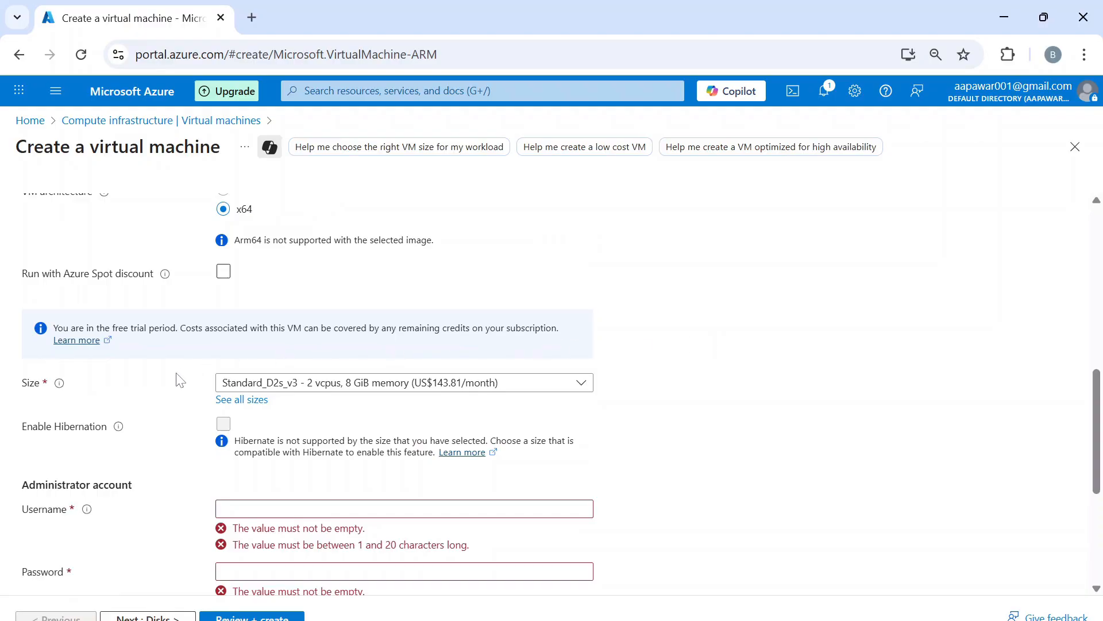
- In the full size catalogue, expand B-Series v2 and B-Series and select B2s
click(425, 390)
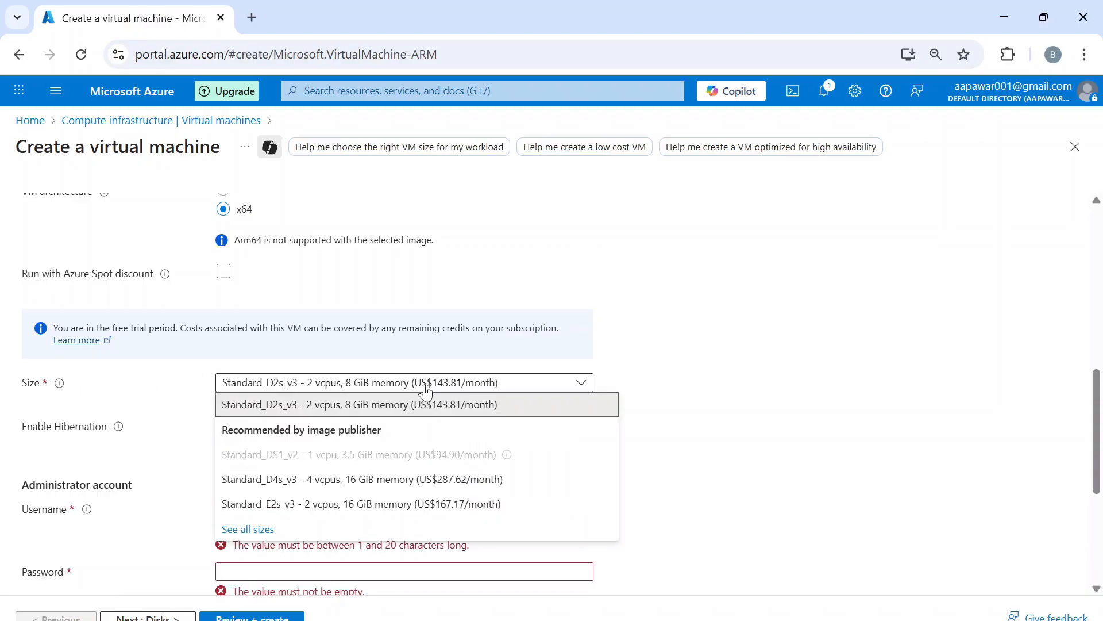
click(248, 529)
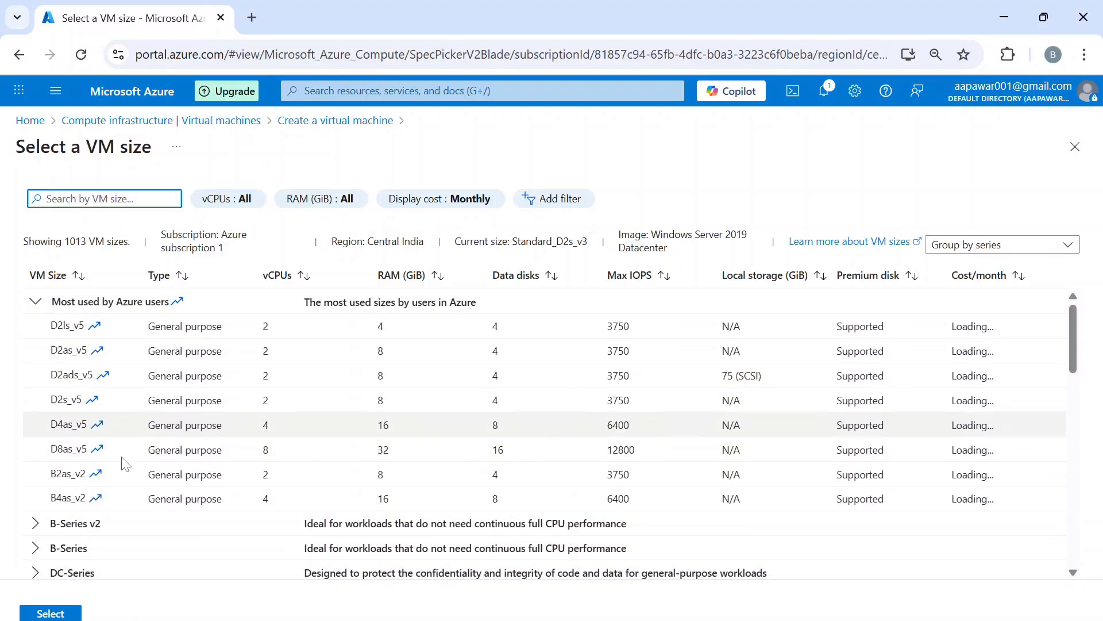
click(56, 308)
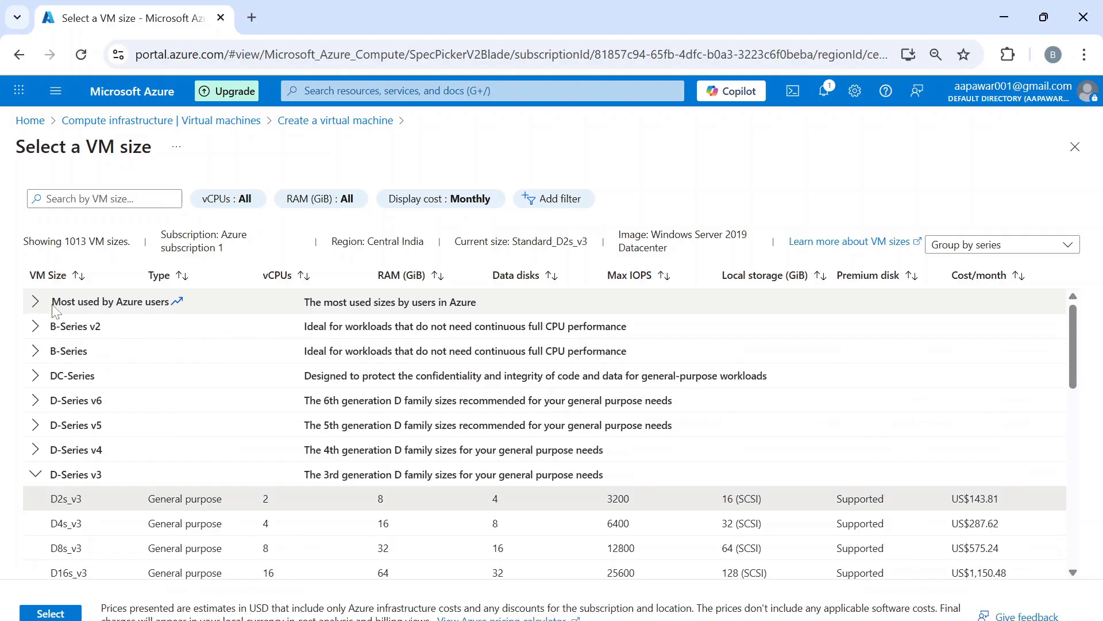
click(38, 332)
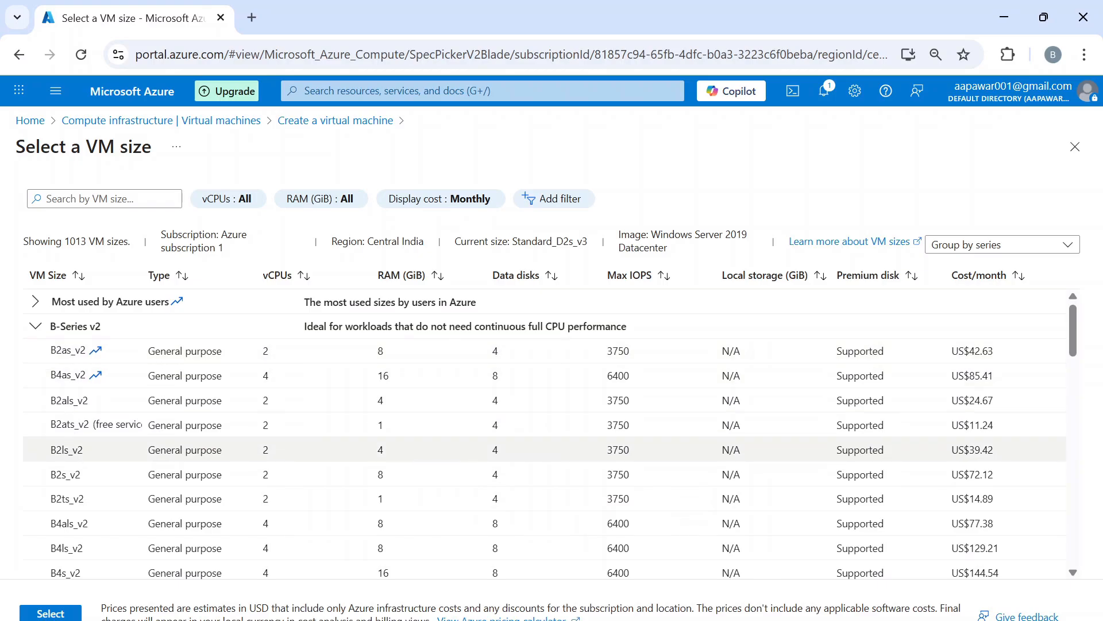
scroll(162, 402, down, 7)
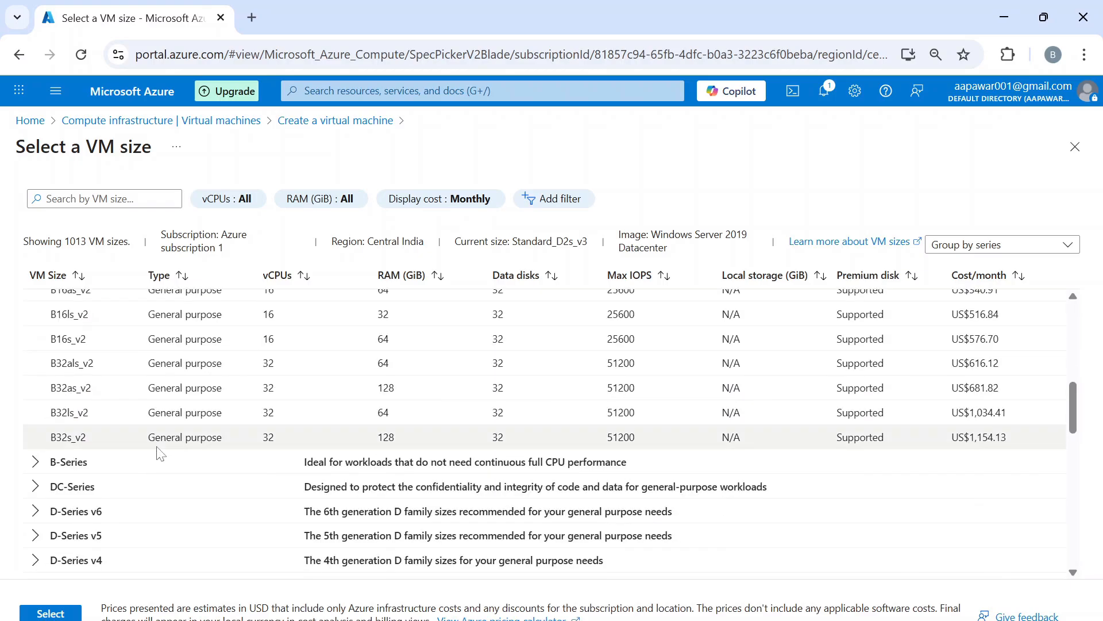
click(36, 461)
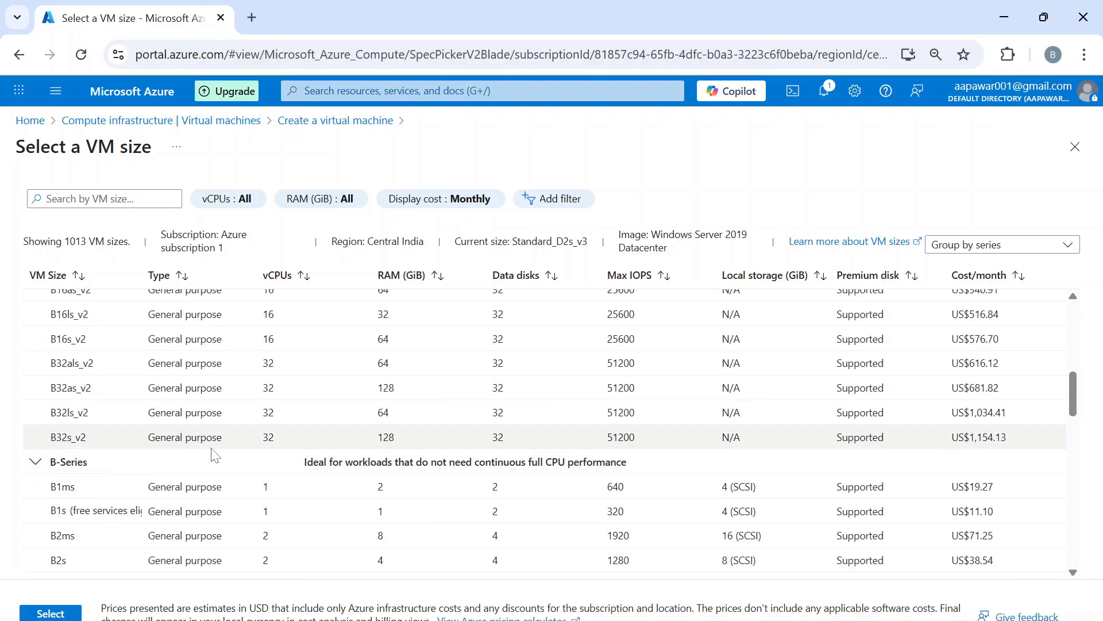
scroll(215, 456, down, 2)
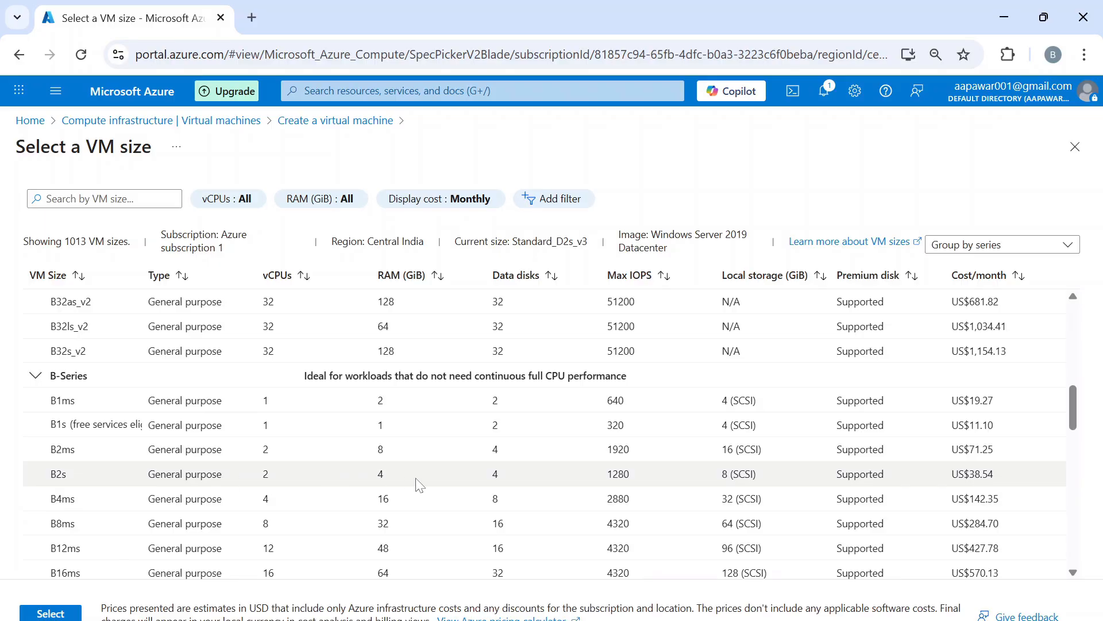
click(261, 478)
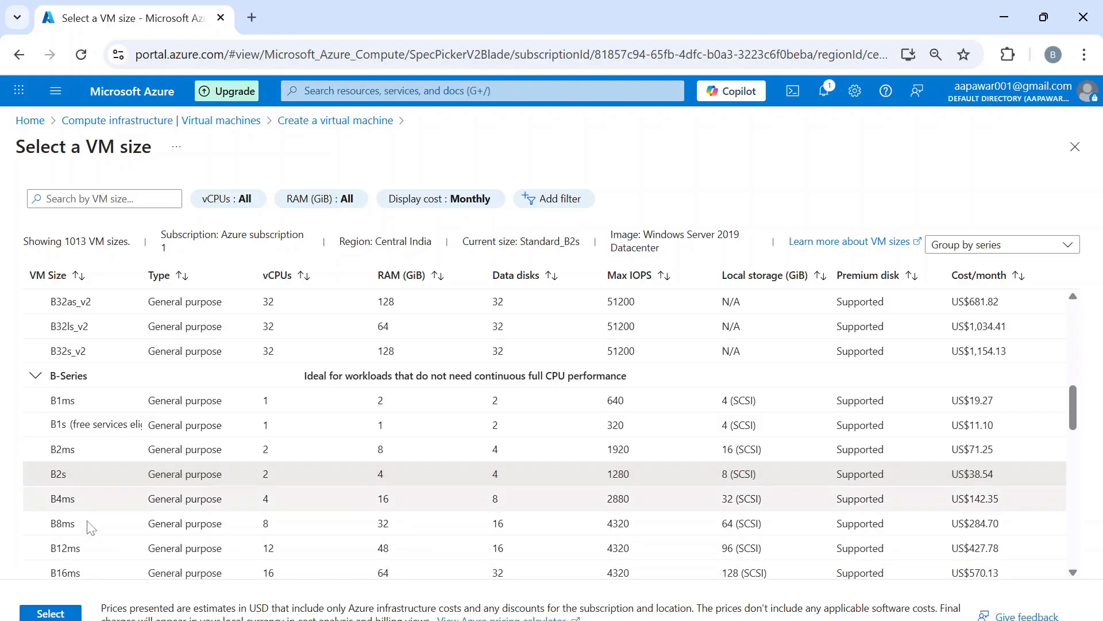
- Apply Standard_B2s (2 vcpus, 4 GiB, US$38.54/month) as the VM size
click(60, 614)
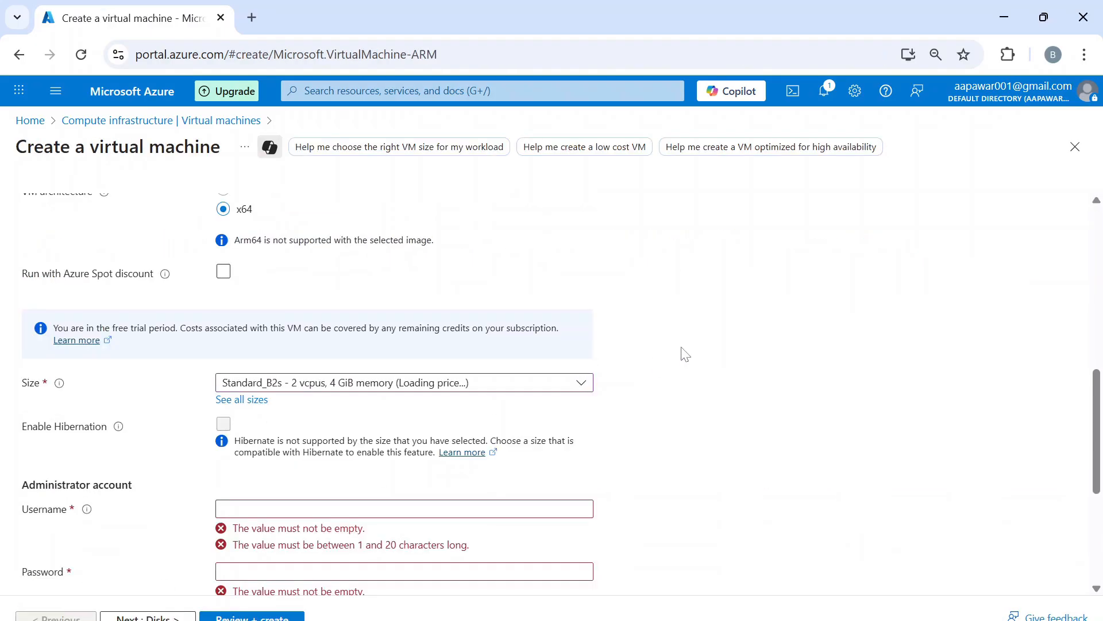
scroll(685, 353, down, 3)
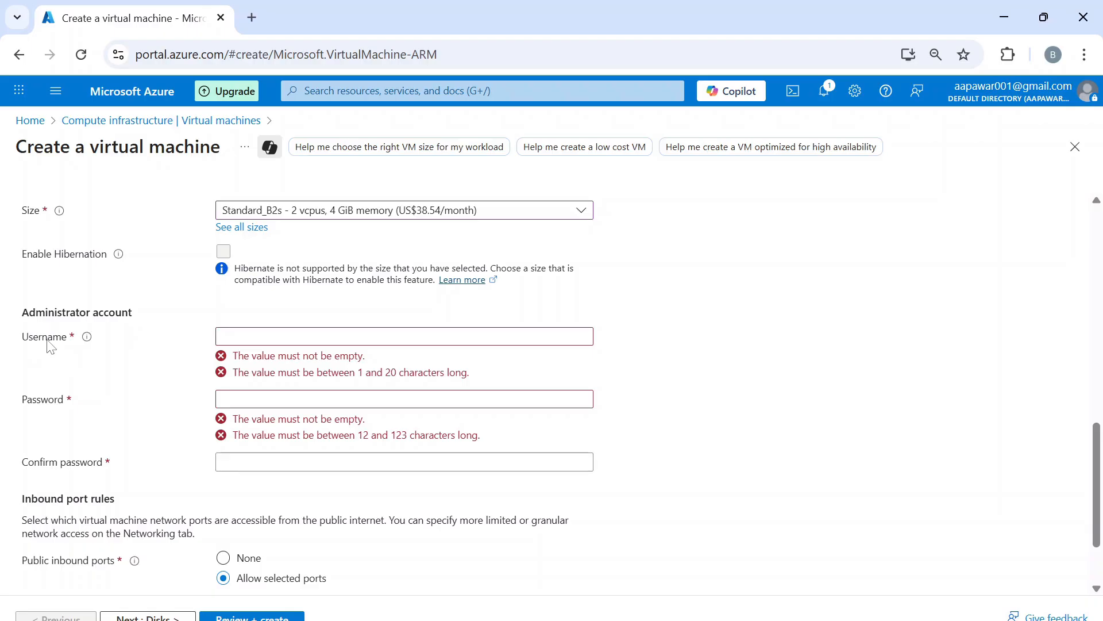
- Enter azureadmin as the administrator username
click(276, 337)
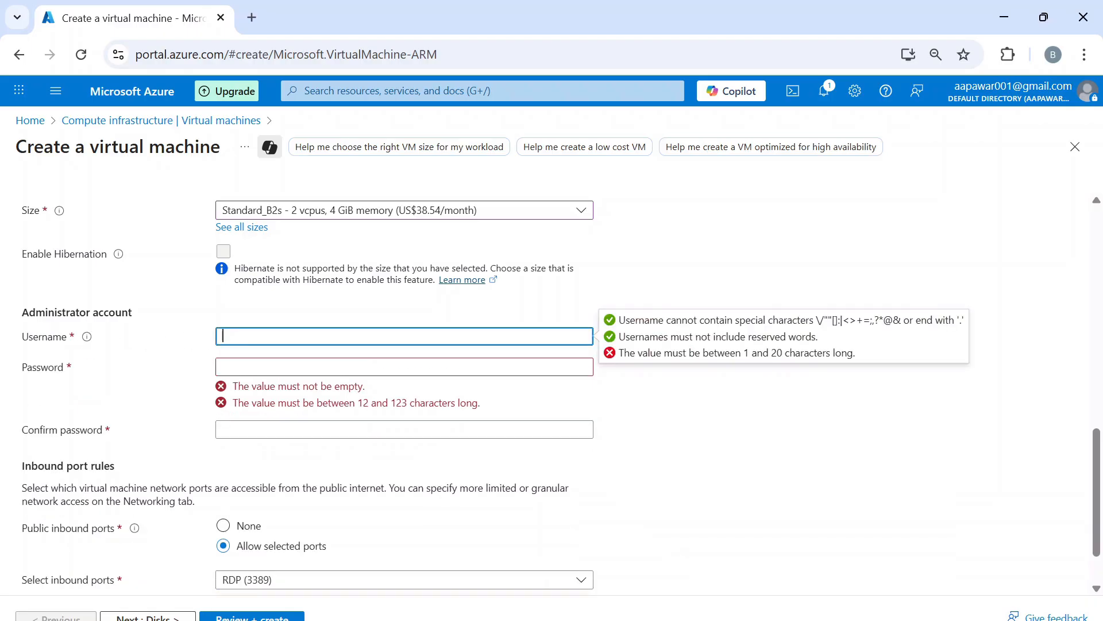
text(az)
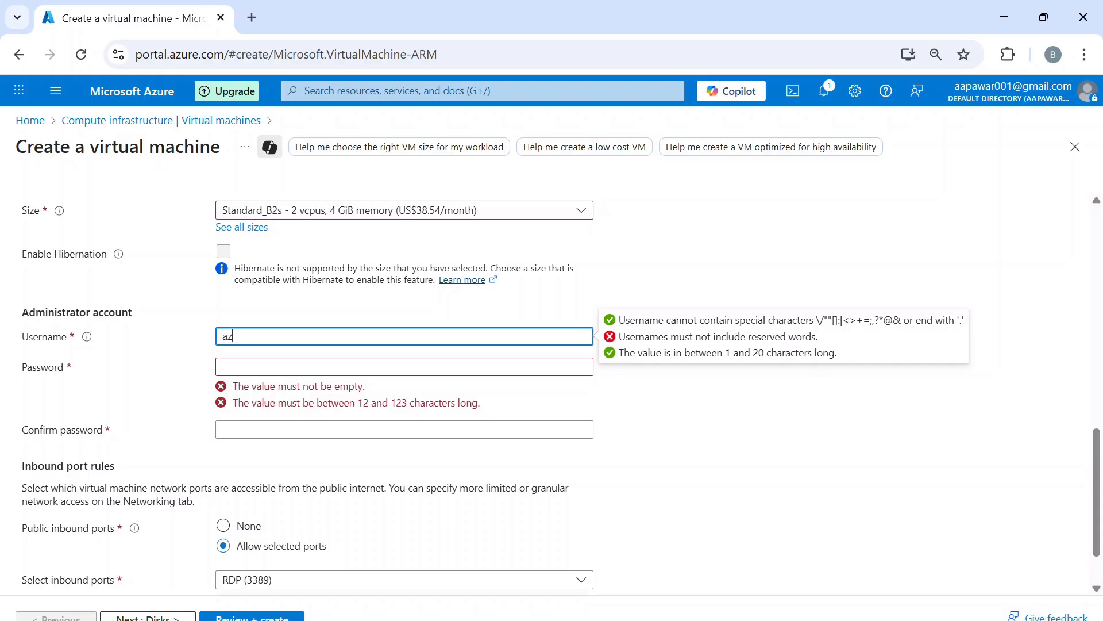
text(ureadmin)
key(Tab)
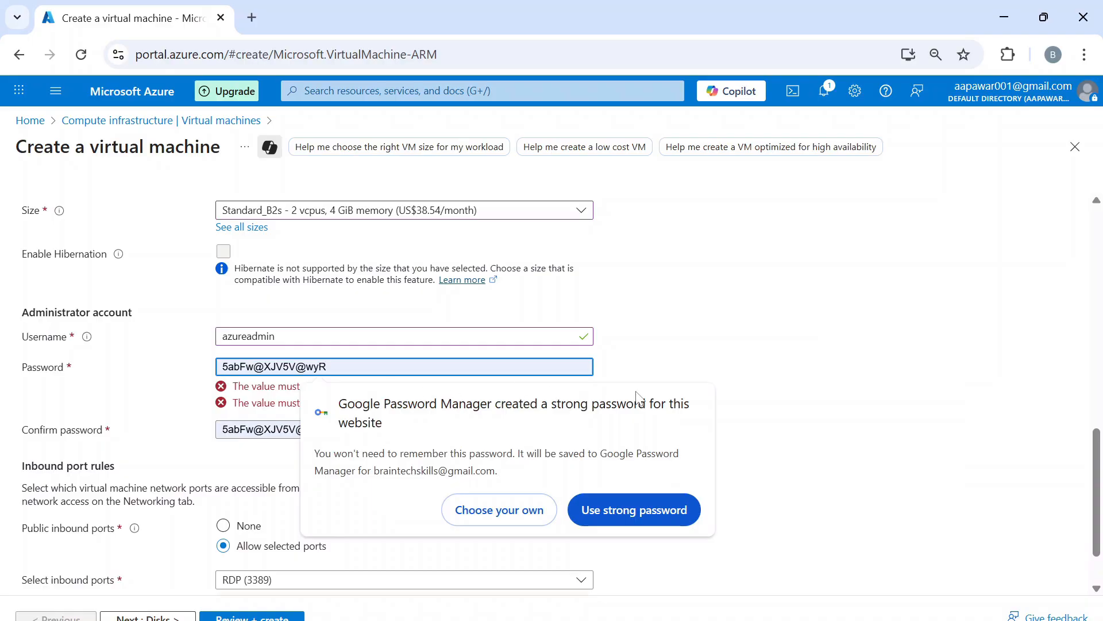
- Decline the browser's suggested password, then enter and confirm a custom administrator password
click(639, 314)
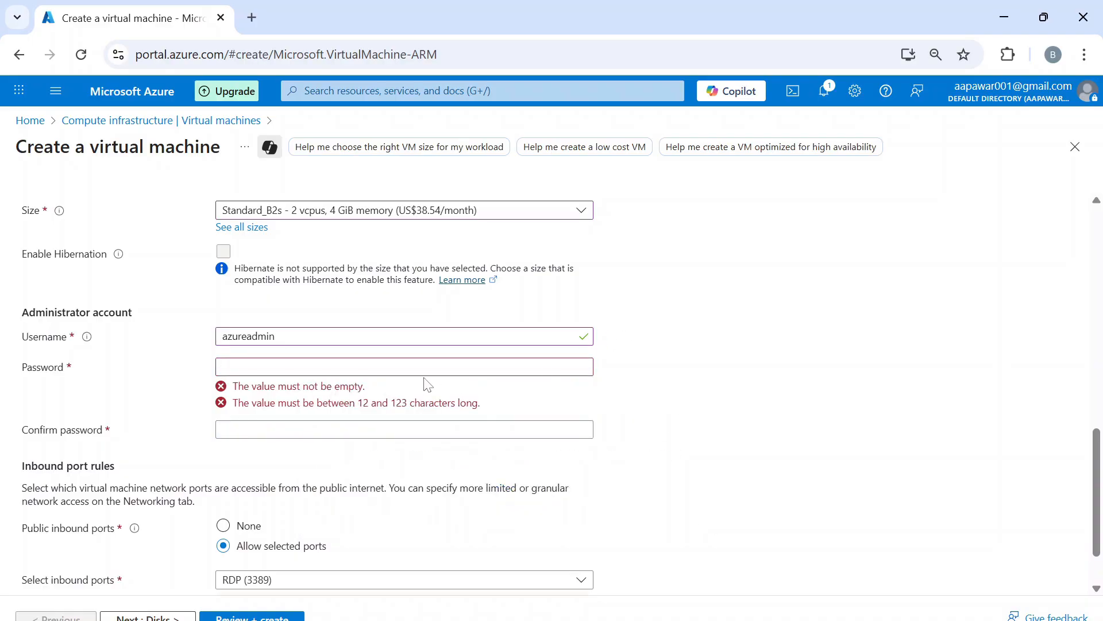
click(419, 368)
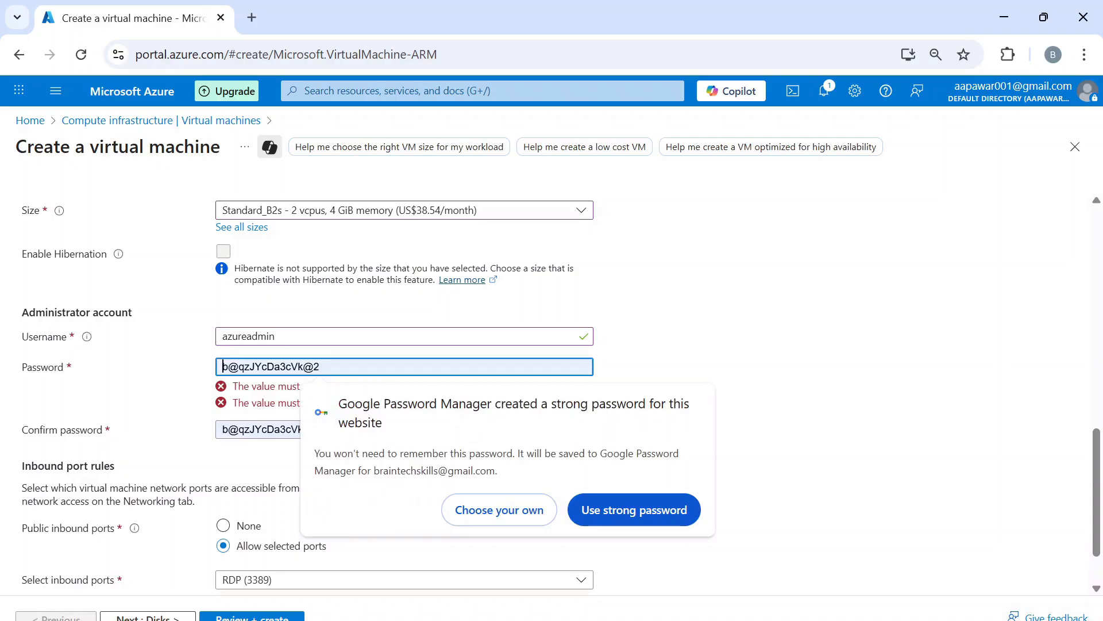
click(525, 521)
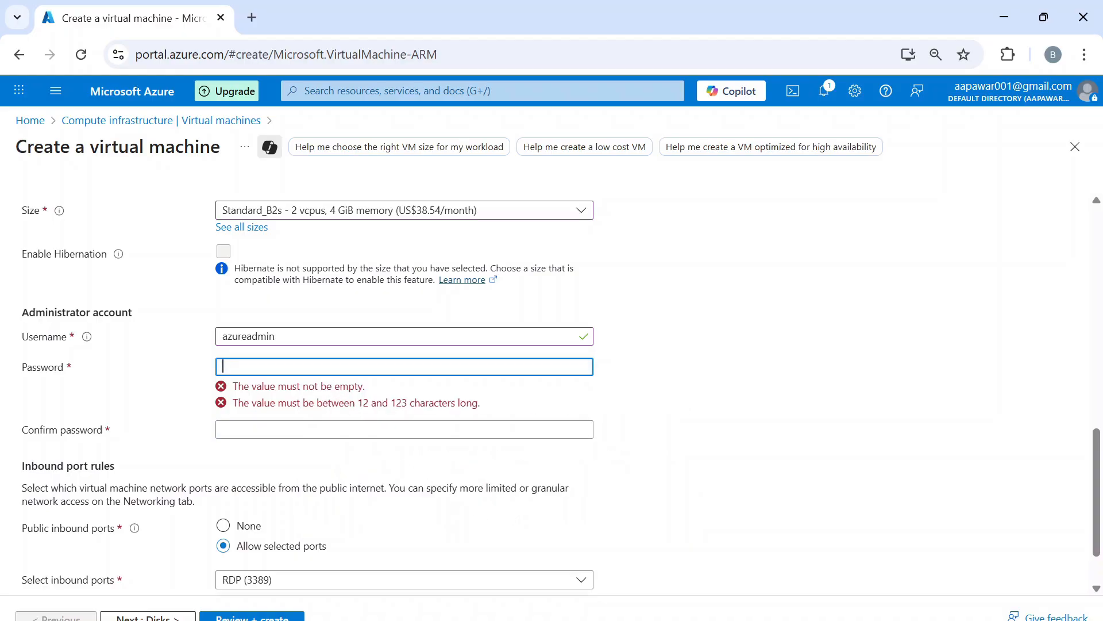
text(•••••••••••)
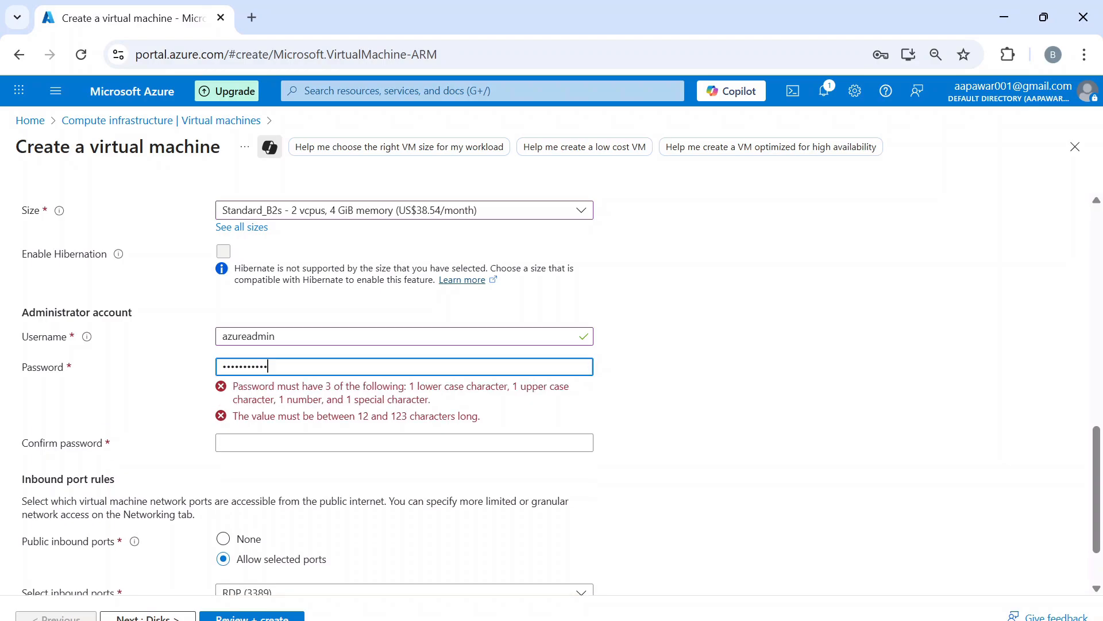
text(•••)
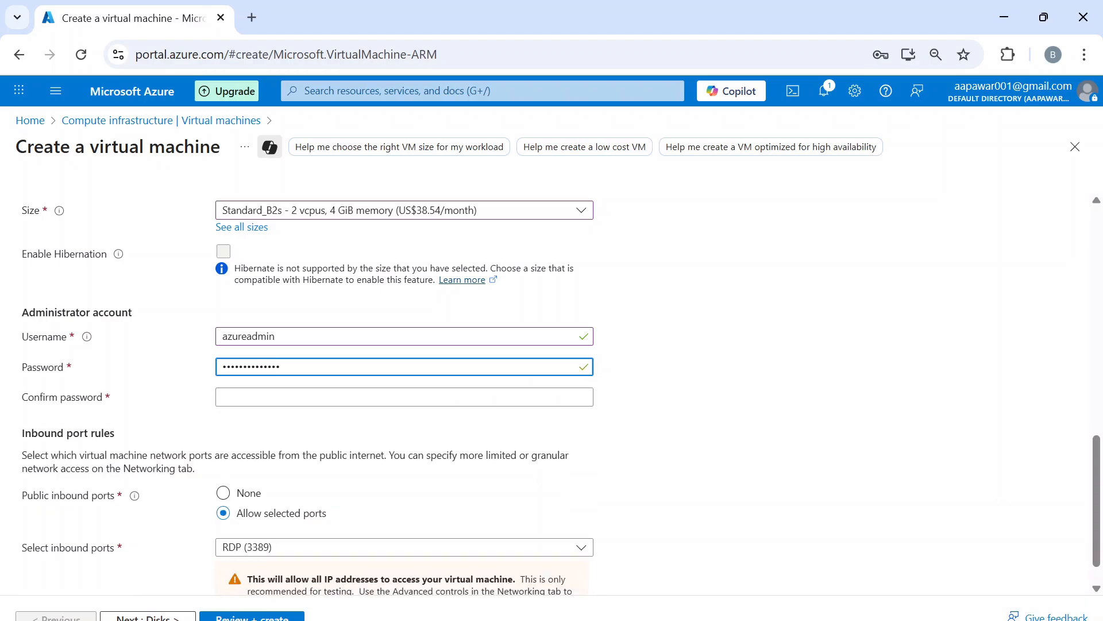
click(223, 397)
text(•••••••)
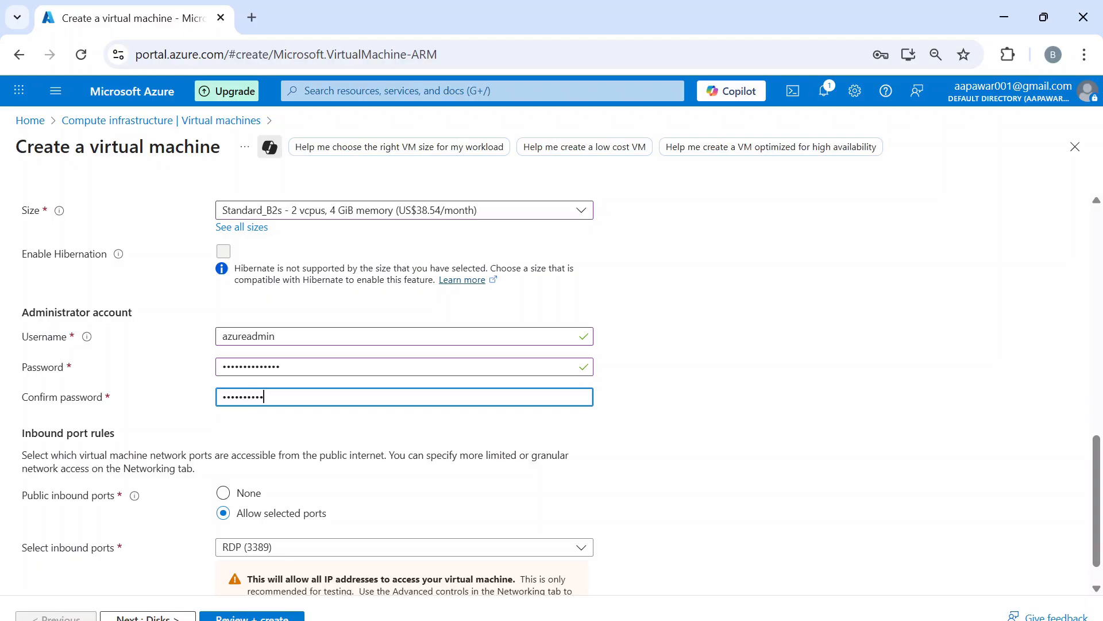
key(BackSpace)
key(BackSpace)
key(BackSpace)
key(BackSpace)
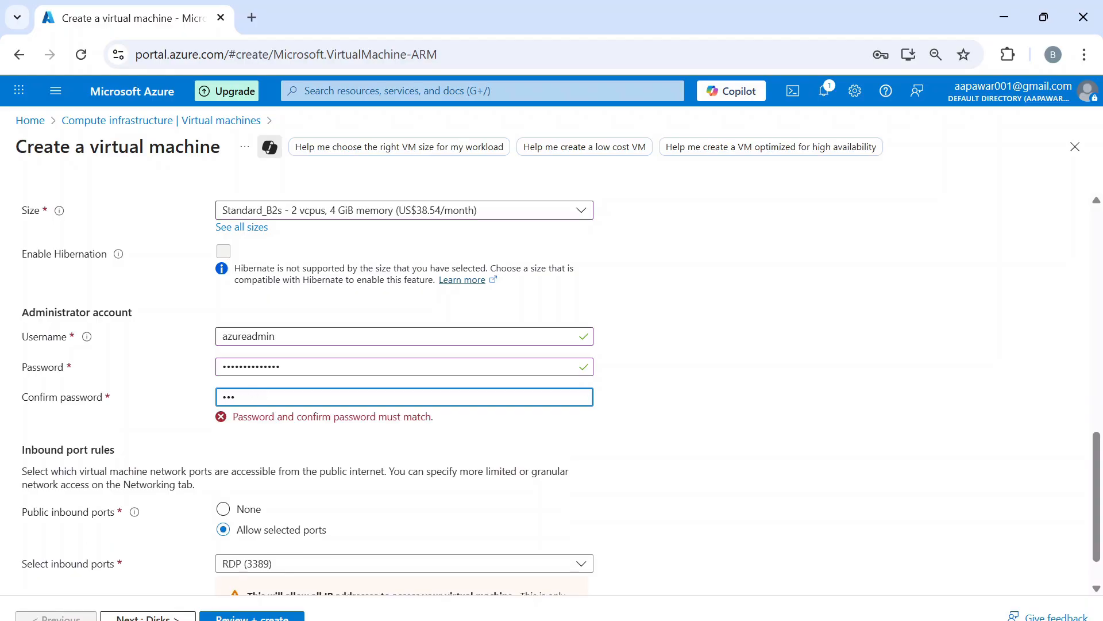
key(BackSpace)
text(••••••••••••••)
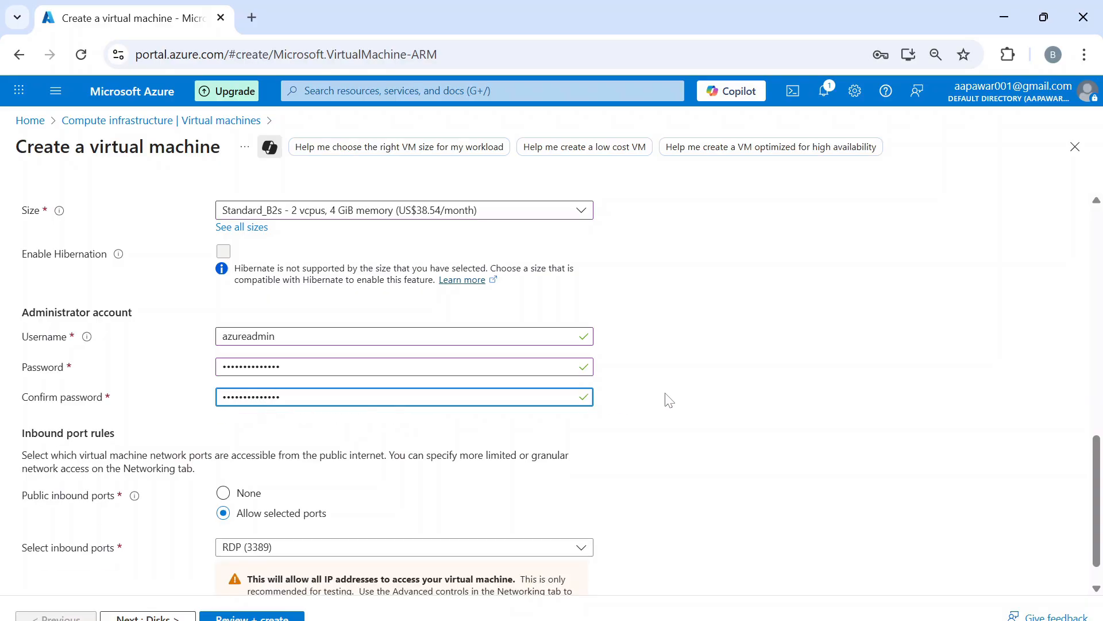
scroll(669, 401, down, 1)
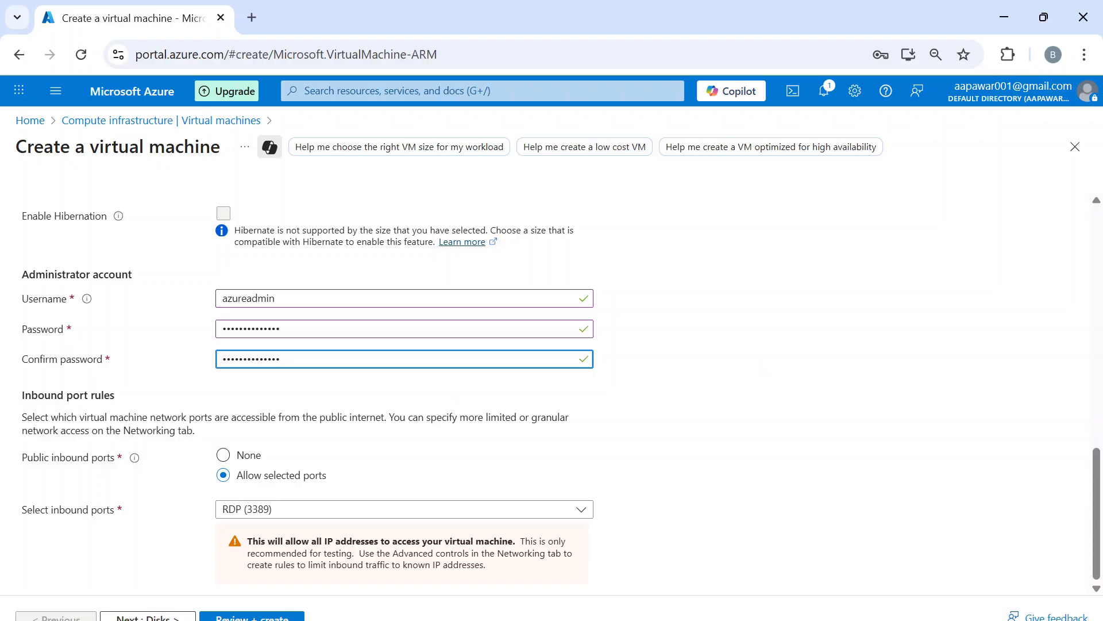
- Set public inbound ports to None and continue to the Disks tab
click(225, 457)
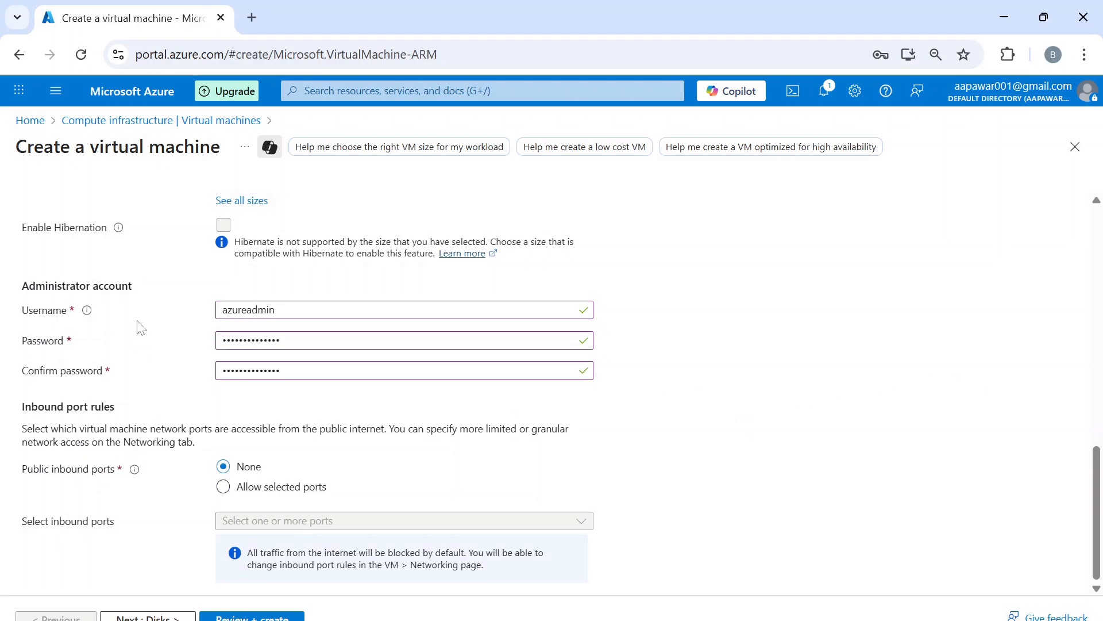
click(147, 617)
- Dismiss the browser's offer to save the password
click(866, 315)
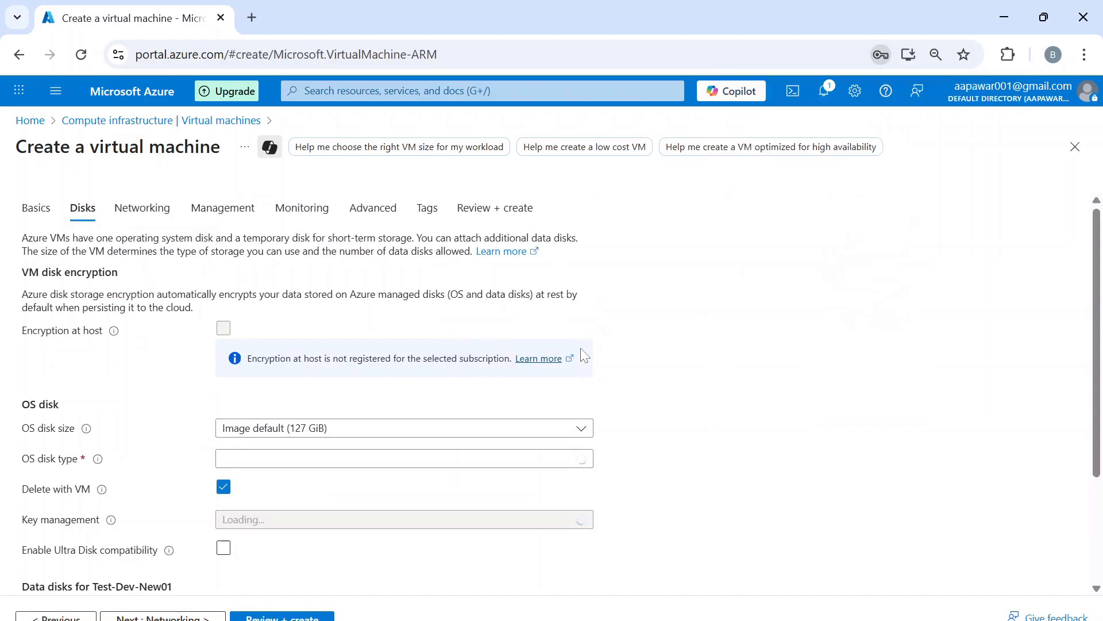
click(692, 304)
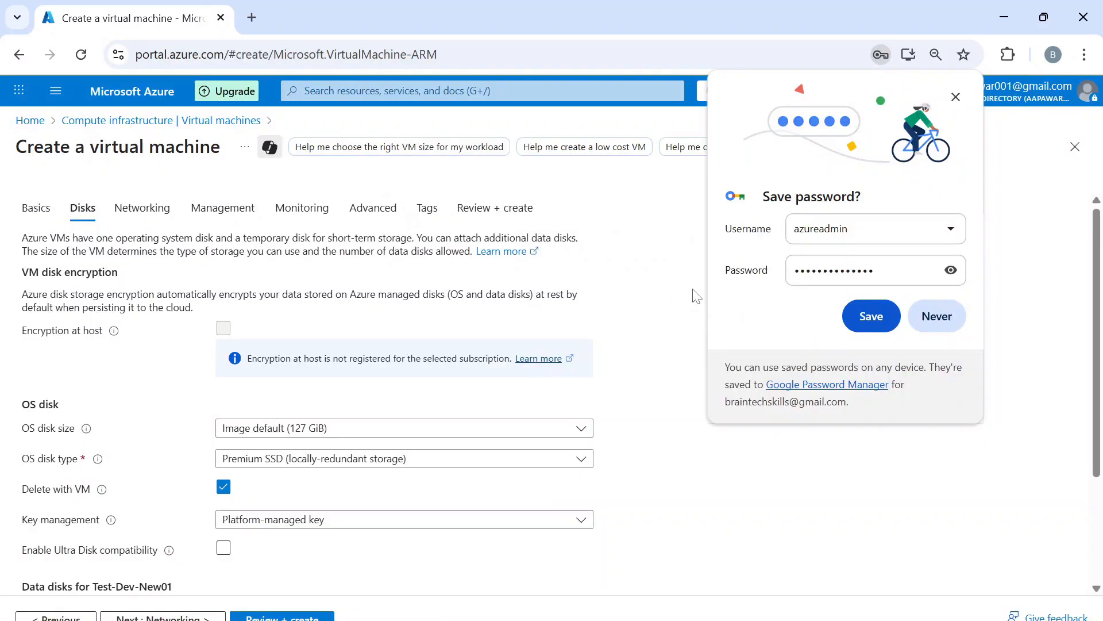
click(936, 317)
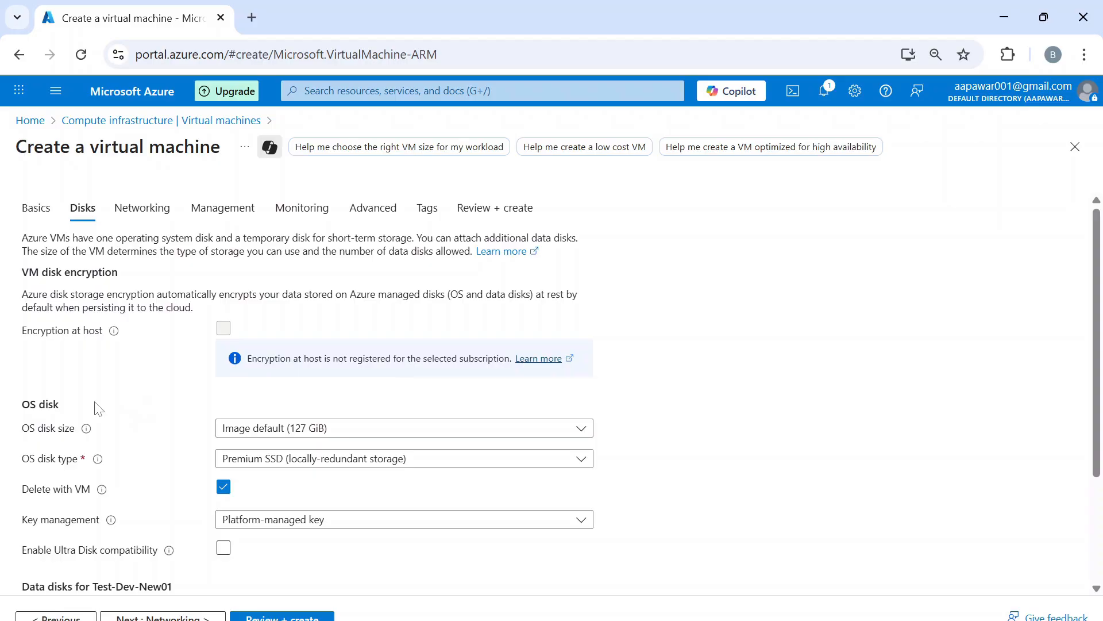
- Keep the OS disk size at Image default (127 GiB)
scroll(106, 397, down, 1)
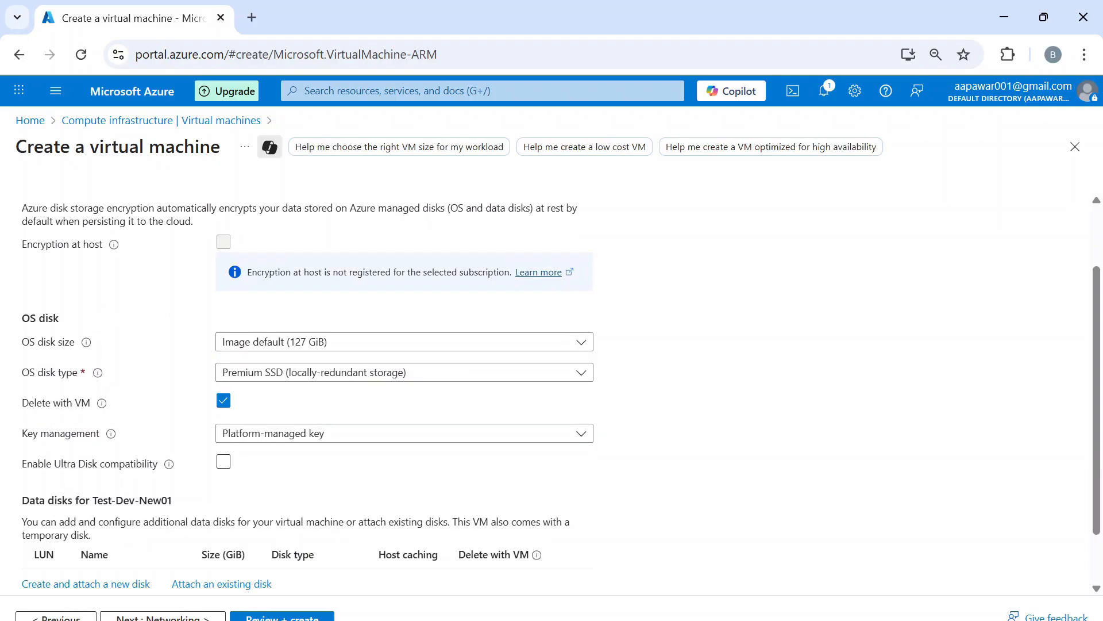
click(344, 342)
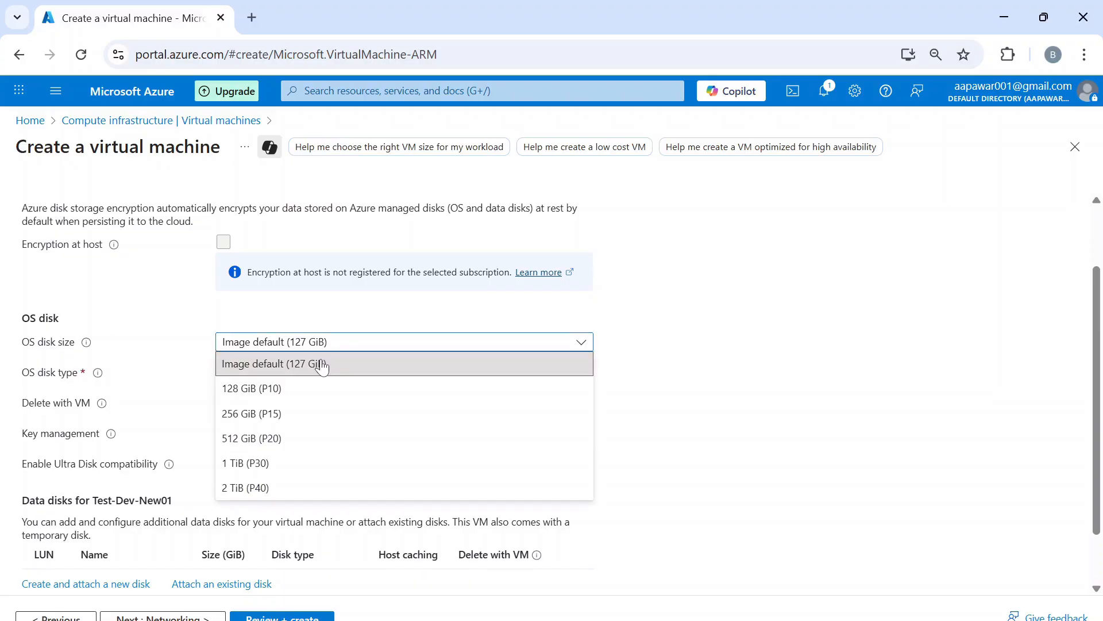
click(322, 366)
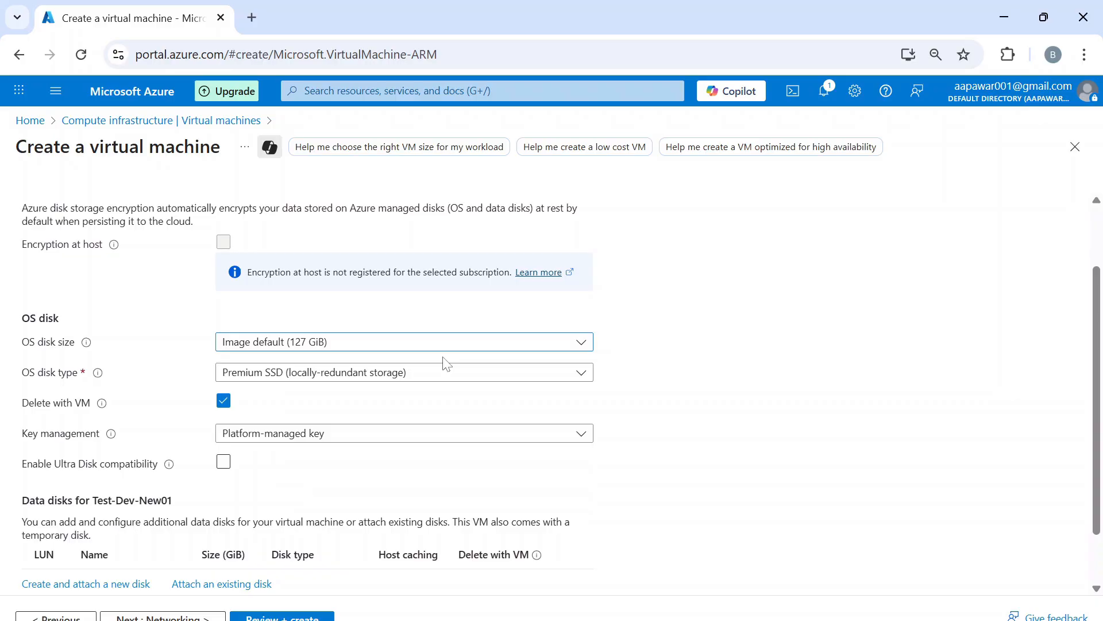
click(363, 374)
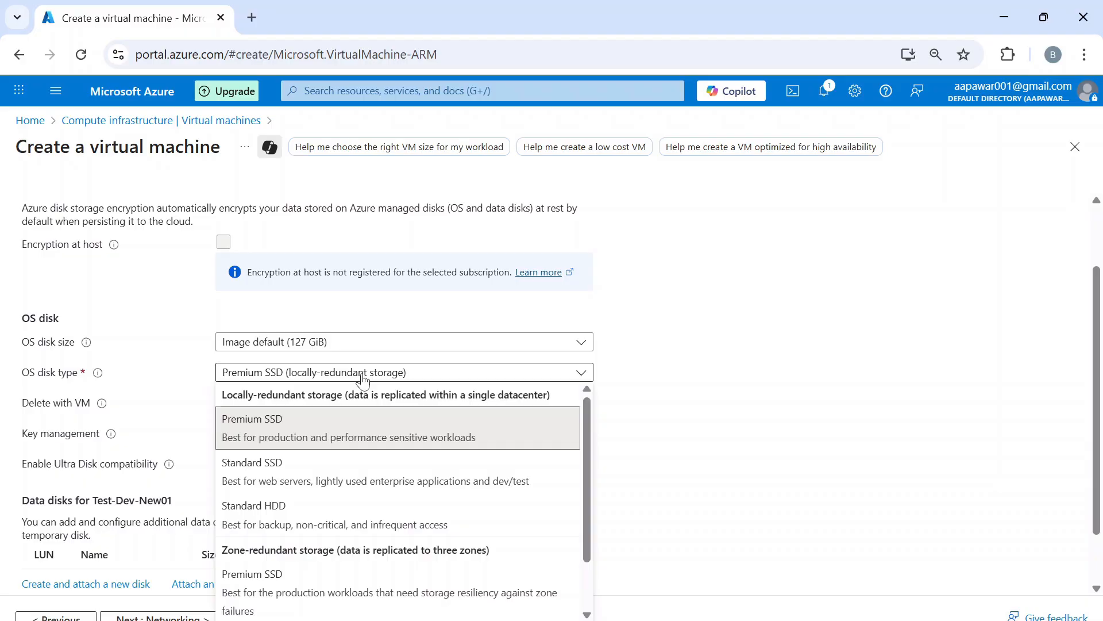
- Make the OS disk Standard SSD (locally-redundant storage) and continue to Networking
click(336, 481)
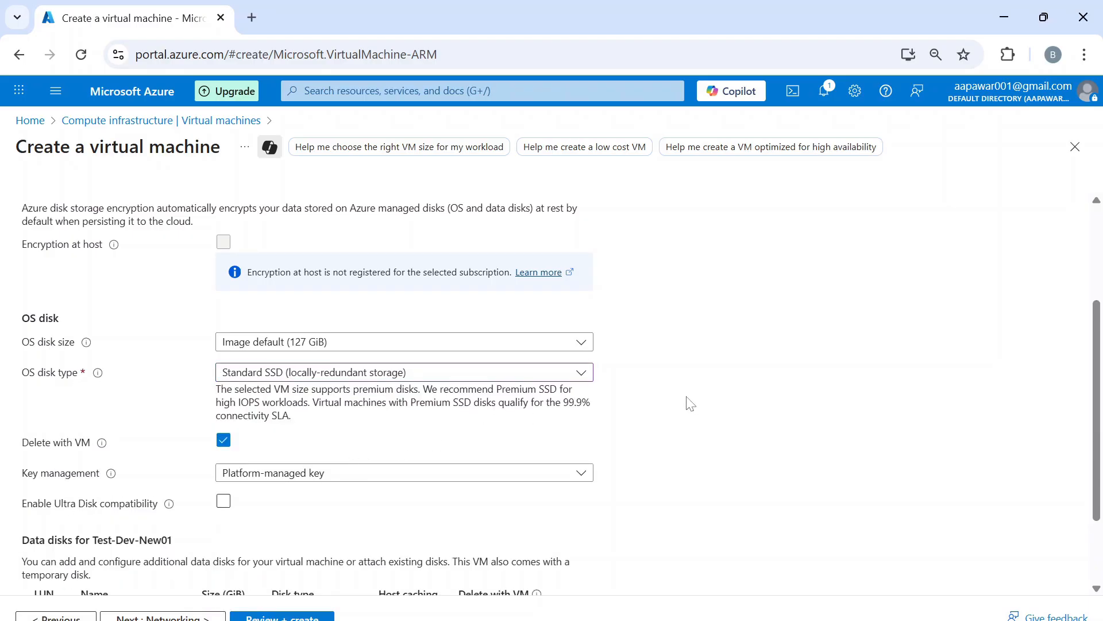
scroll(691, 404, down, 2)
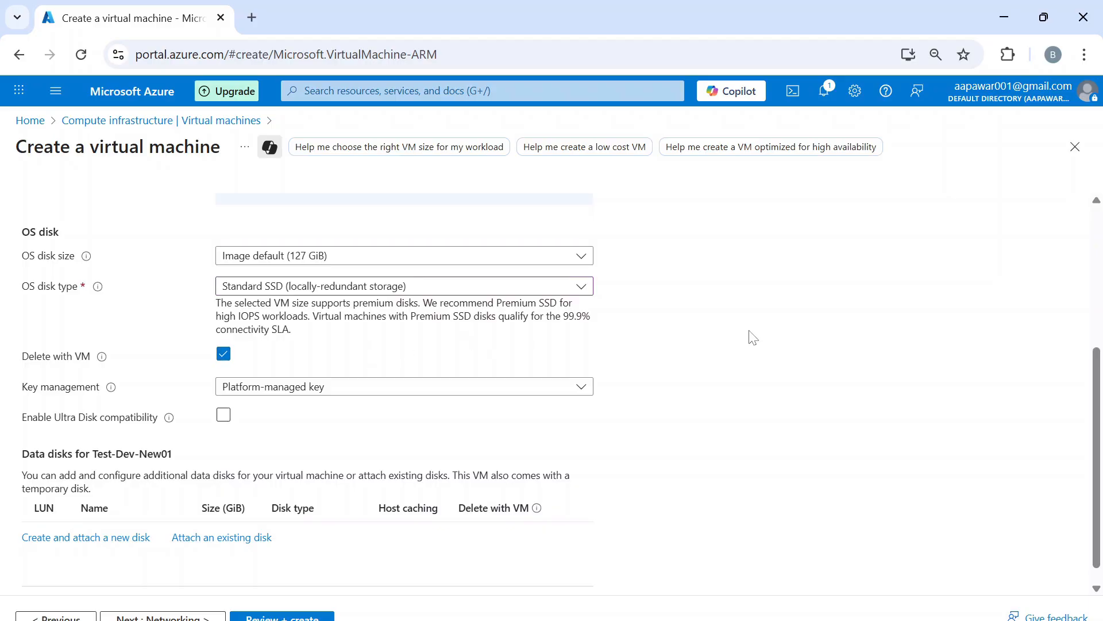
scroll(769, 339, down, 1)
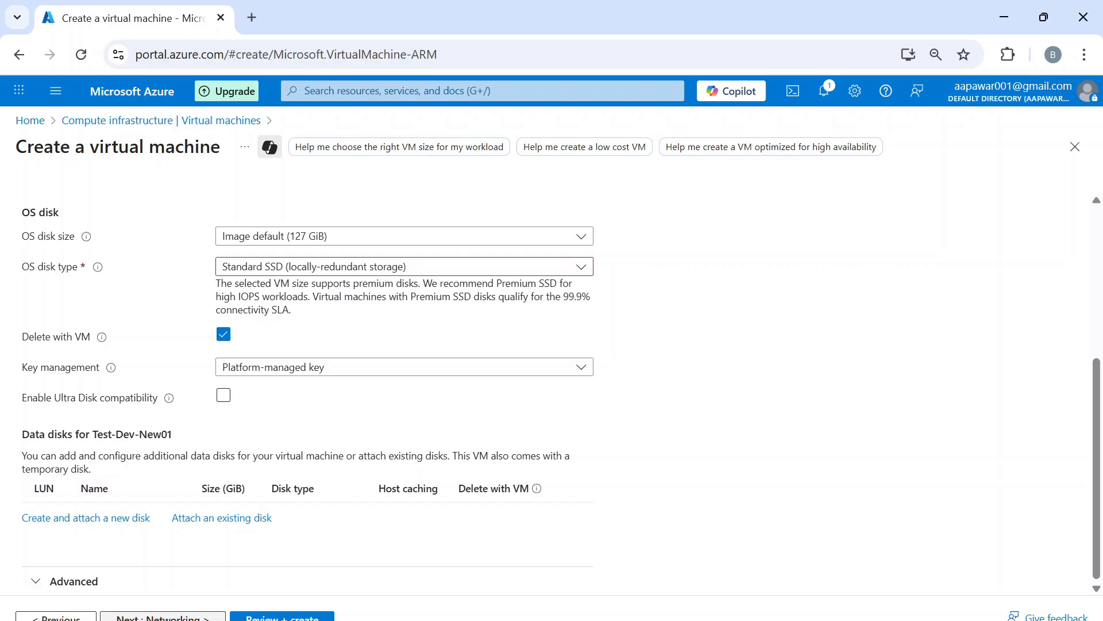
click(163, 616)
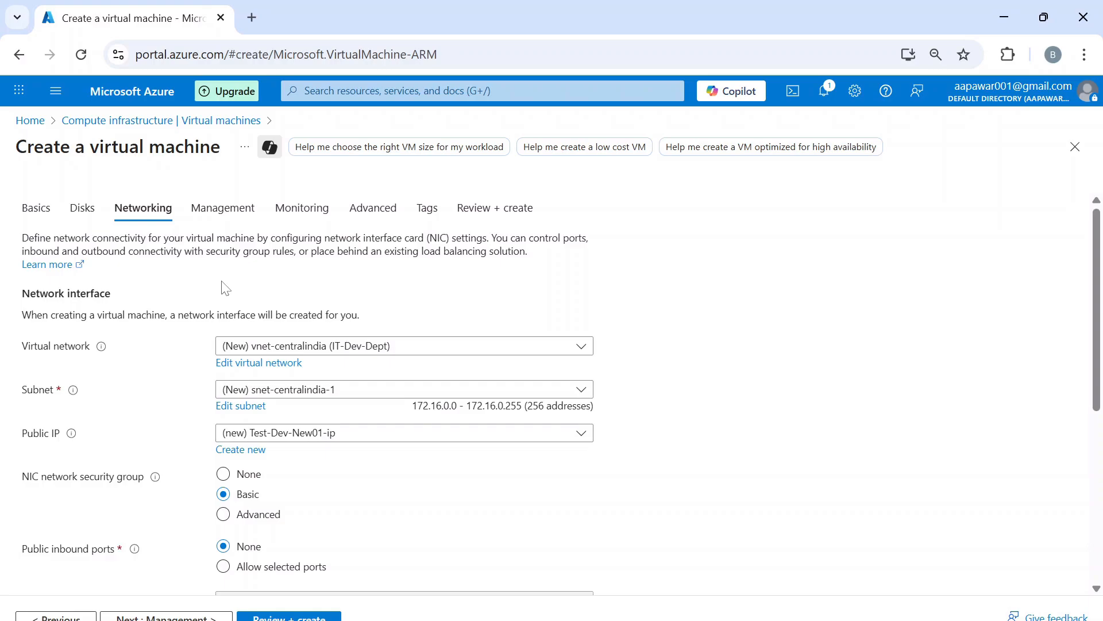
- Put the VM on the default subnet of IT-Dev-Dept-Vnet
click(387, 346)
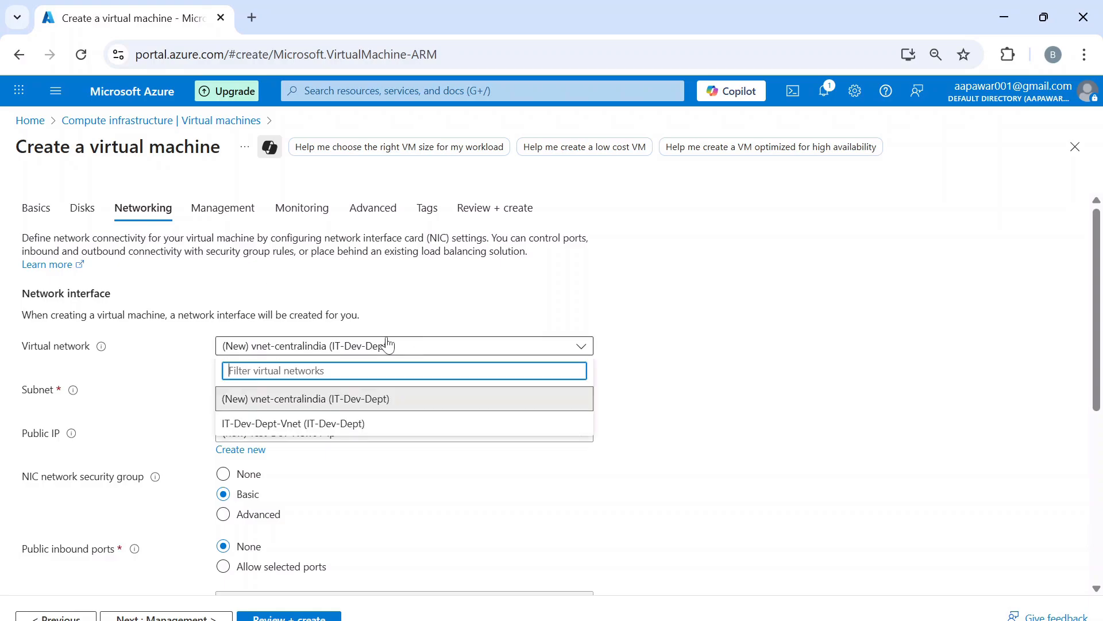
click(273, 426)
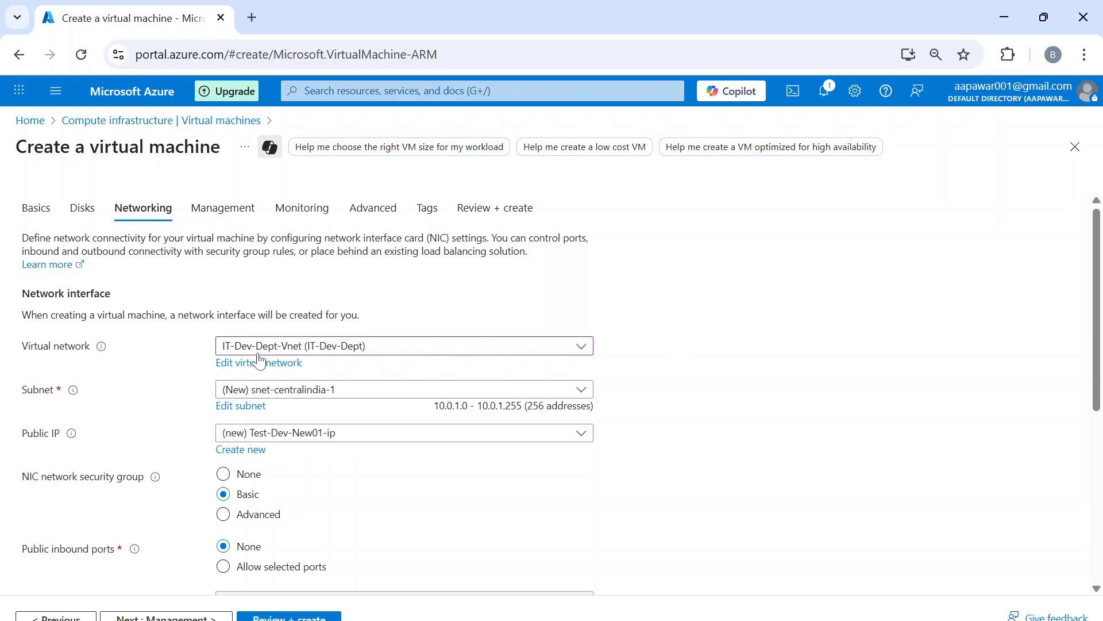
click(358, 391)
click(307, 477)
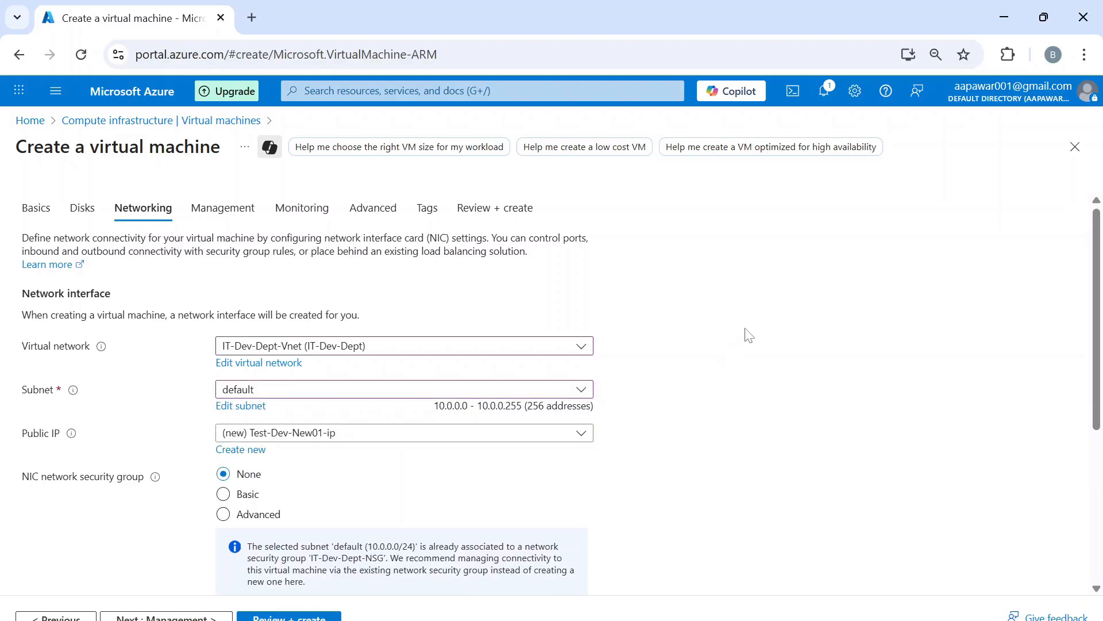
- Set the public IP to None and have the NIC deleted with the VM
scroll(750, 335, down, 1)
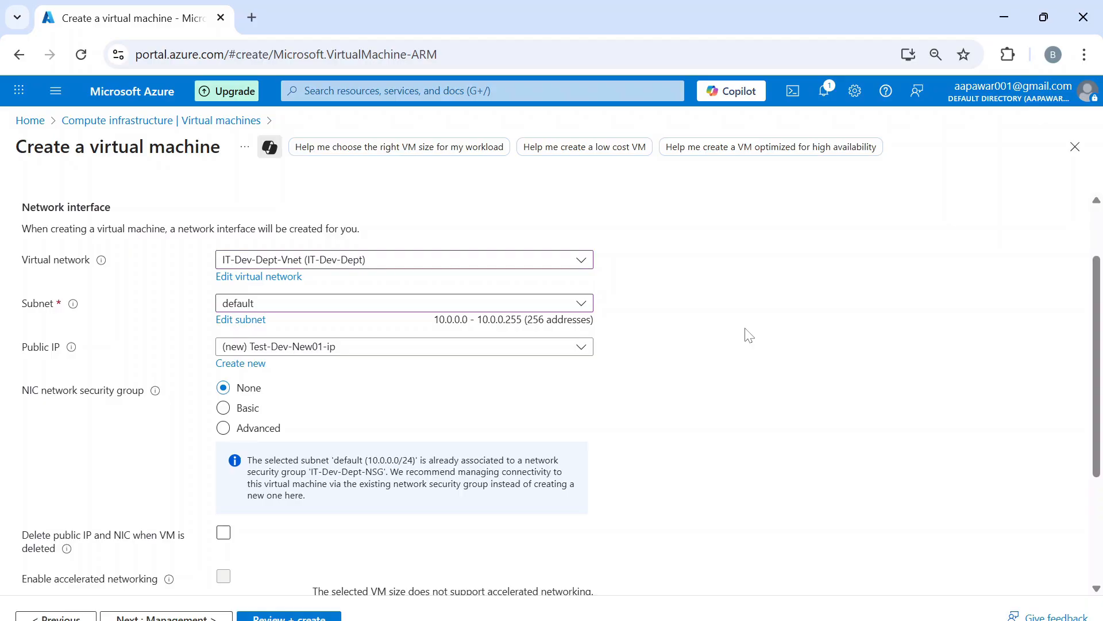
click(355, 347)
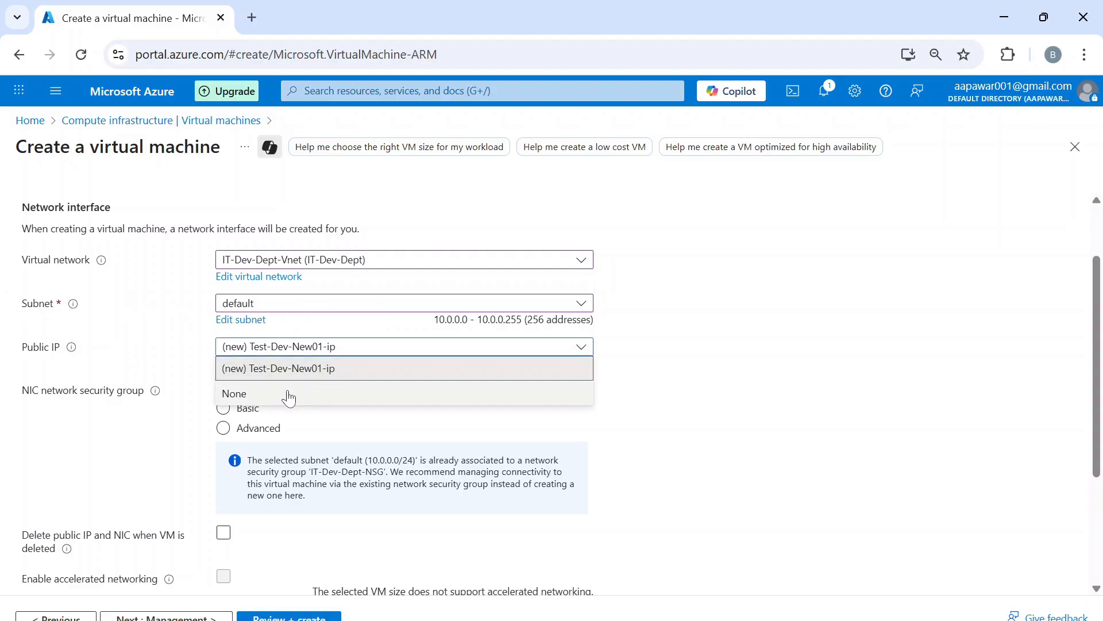
click(289, 397)
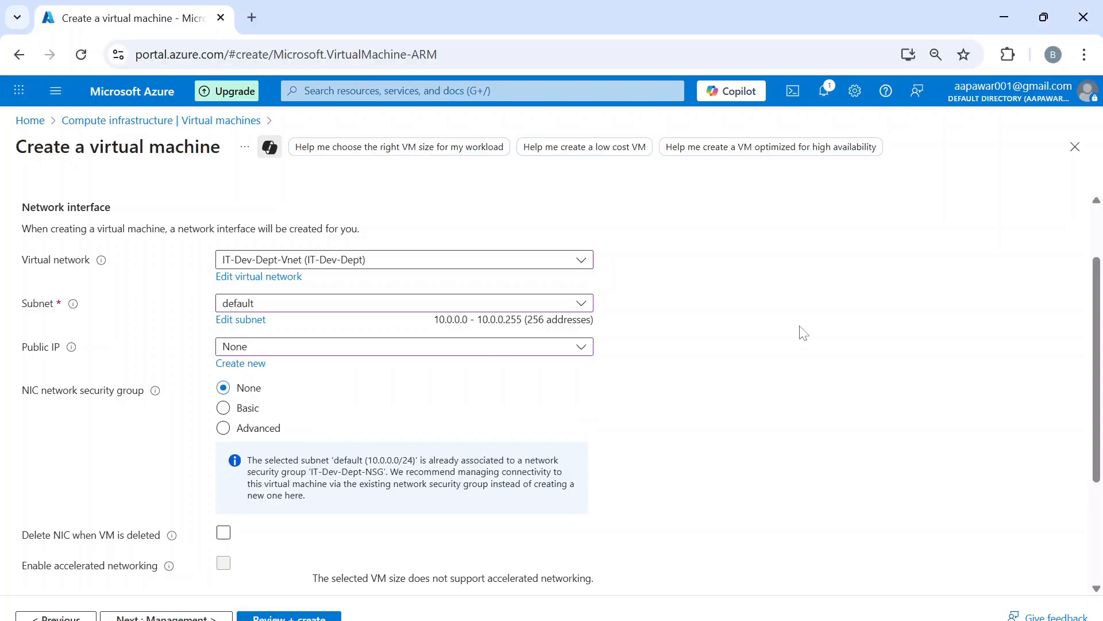
scroll(803, 333, down, 2)
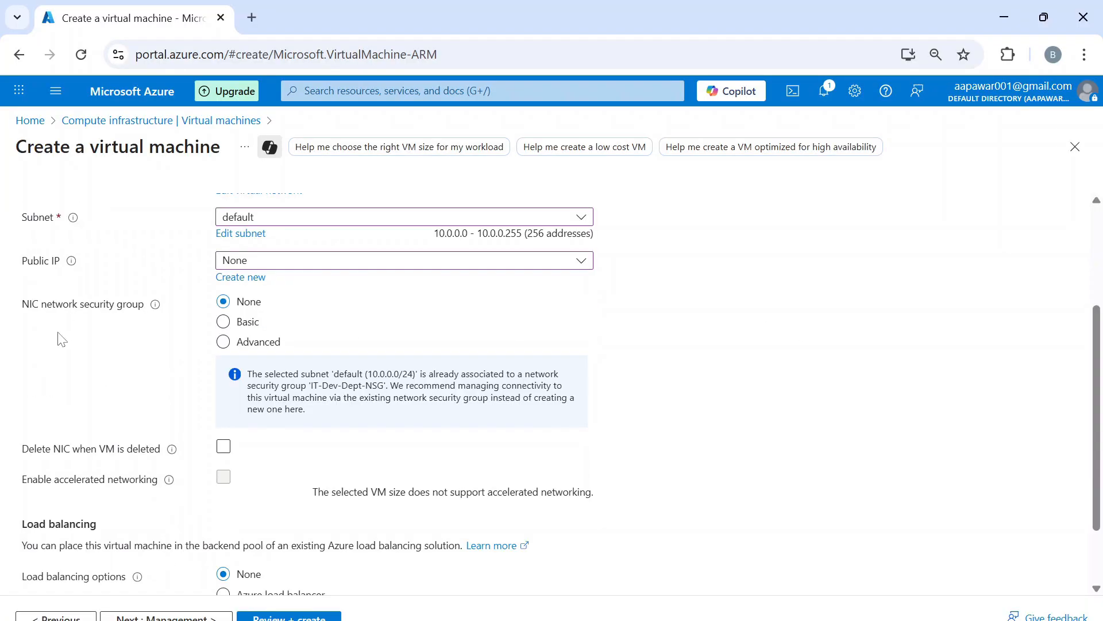
click(252, 326)
scroll(776, 361, down, 2)
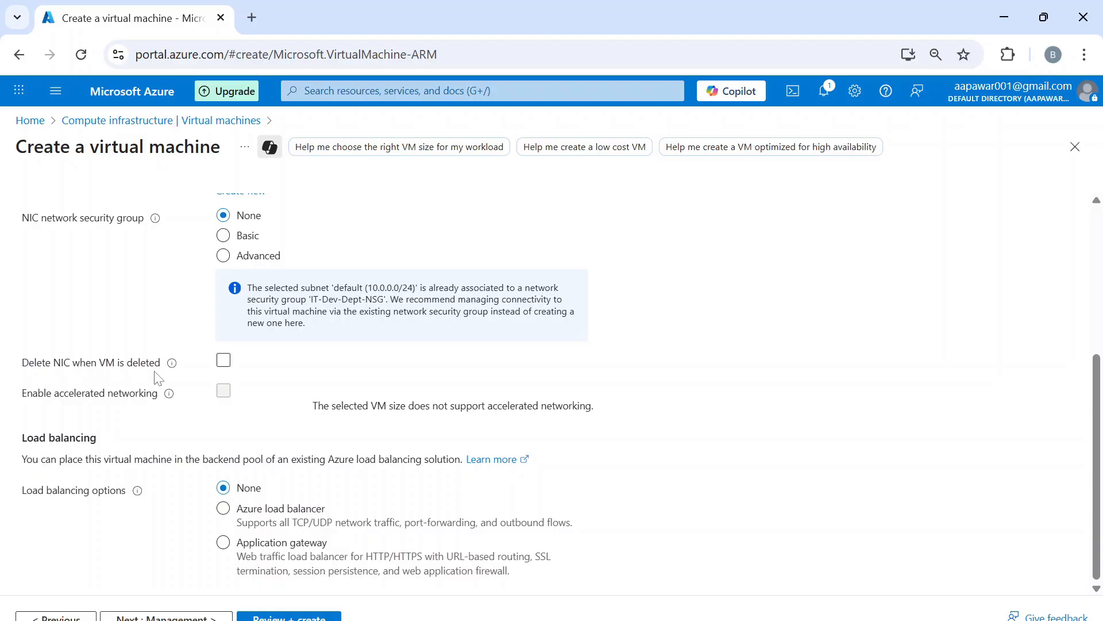
click(223, 364)
click(223, 369)
- Go through the Management tab leaving every option at its default, and continue to Monitoring
click(142, 616)
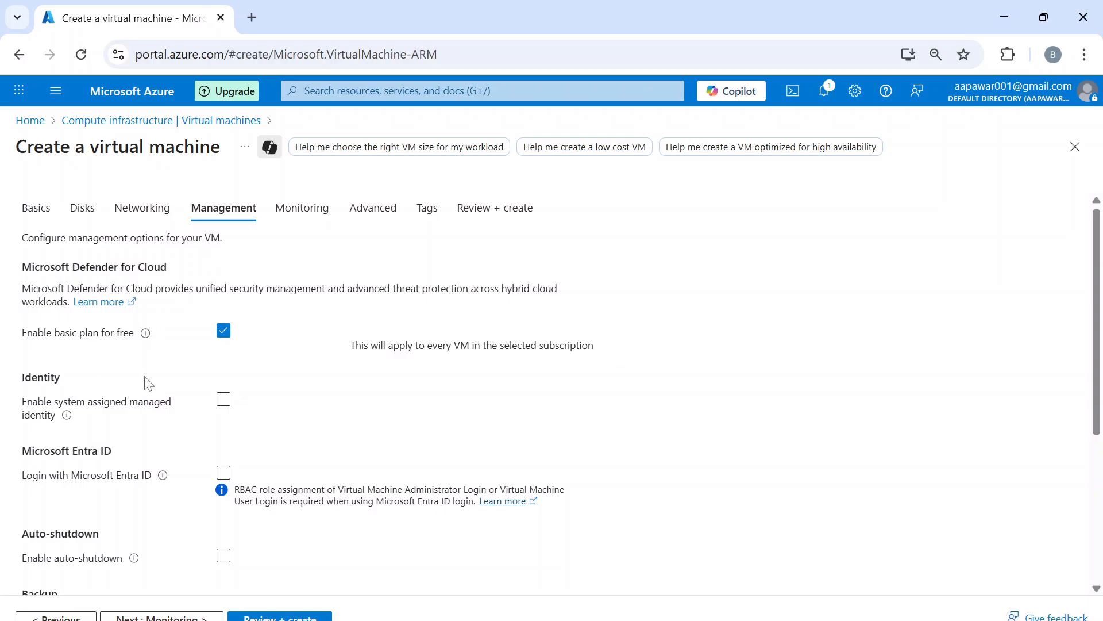
scroll(186, 386, down, 1)
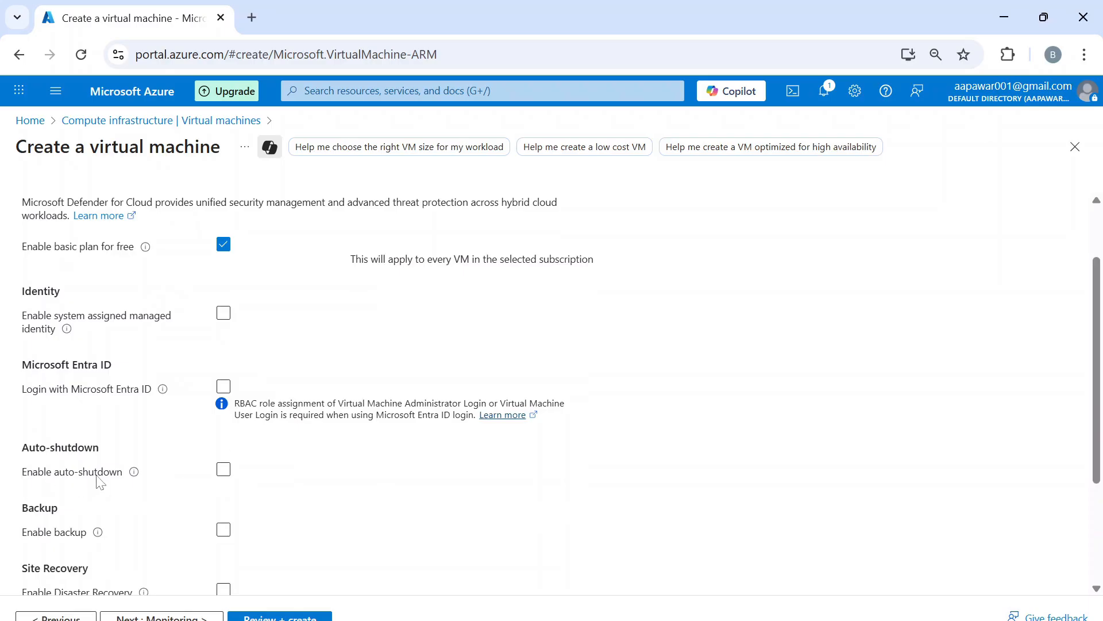
scroll(330, 432, down, 1)
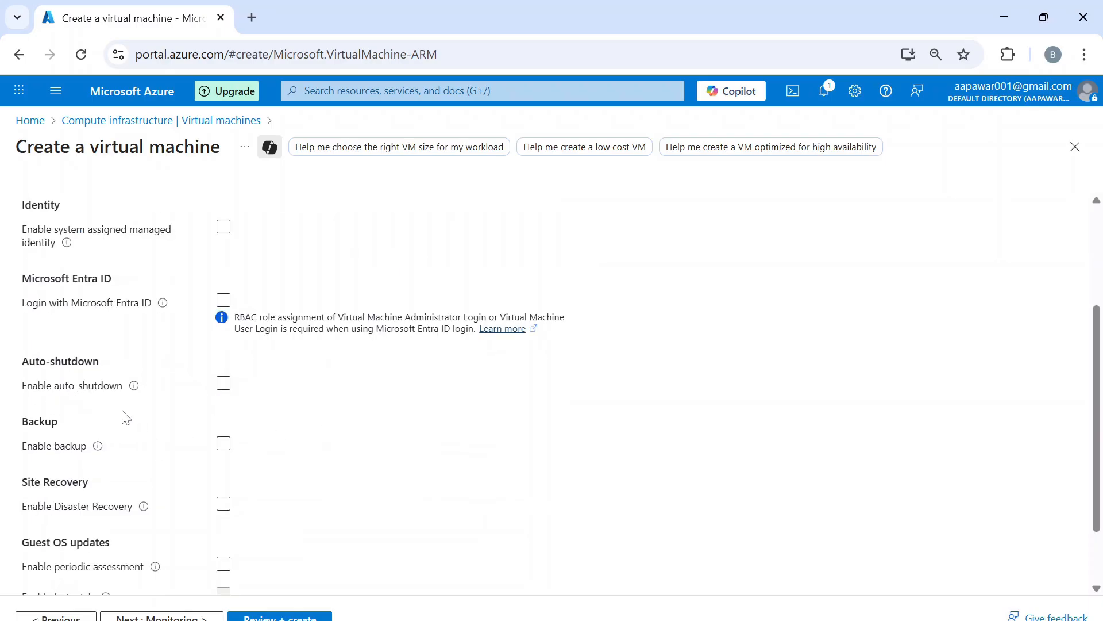
scroll(338, 419, down, 1)
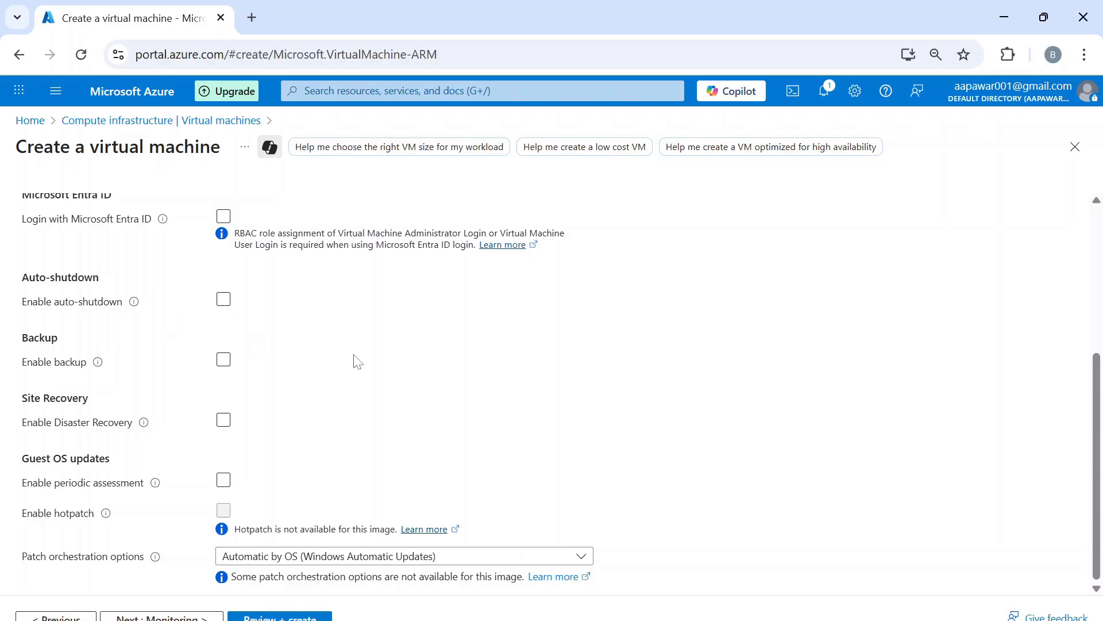
click(520, 365)
scroll(520, 365, up, 5)
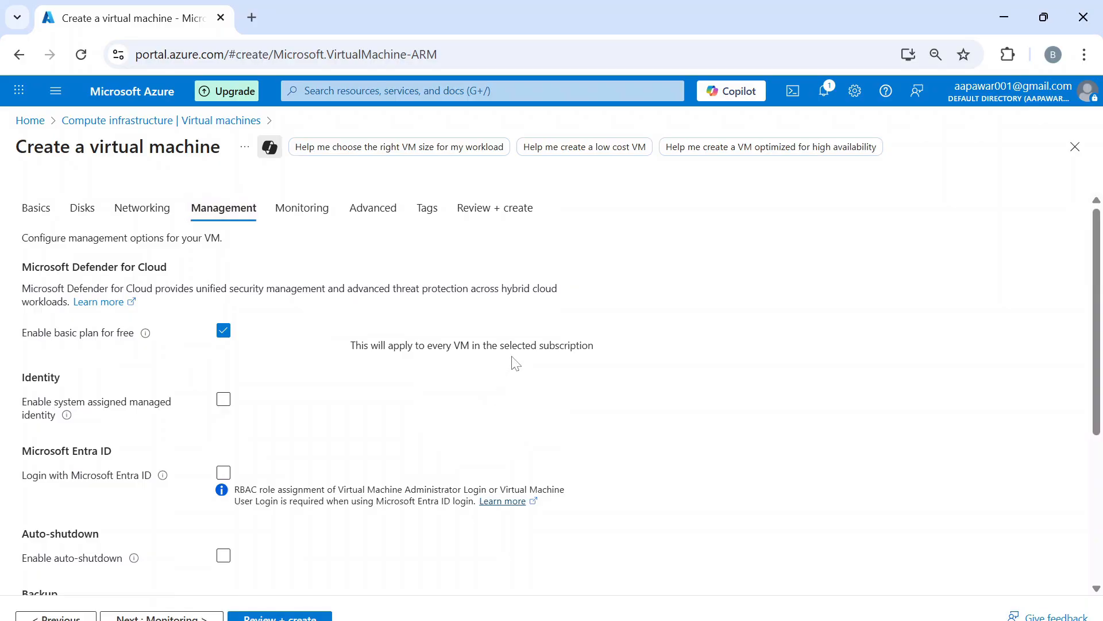
scroll(516, 365, down, 5)
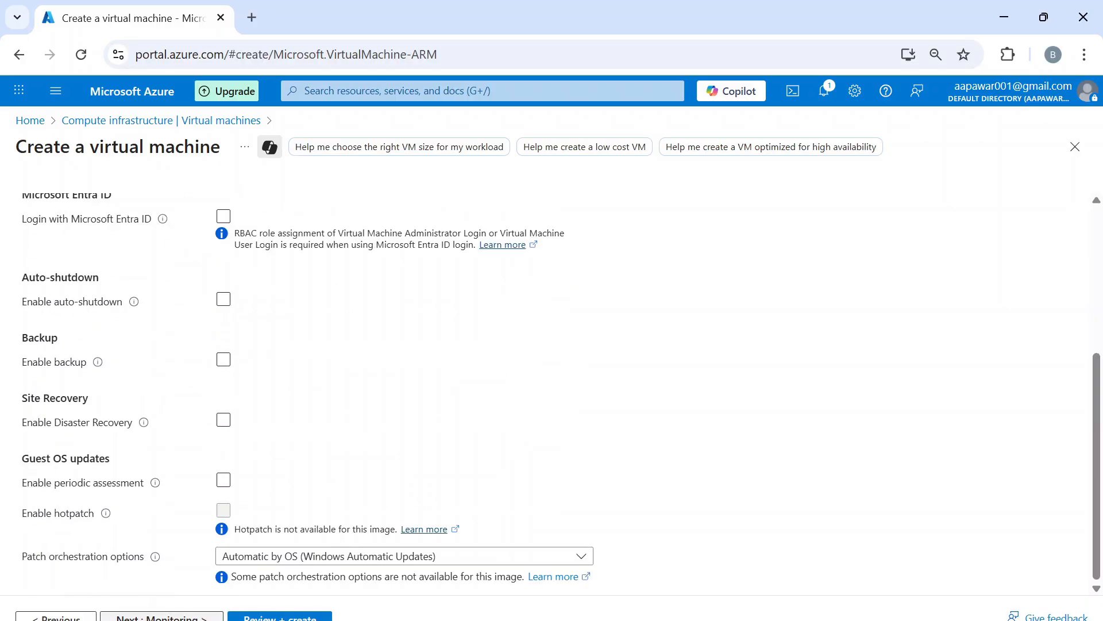
click(154, 618)
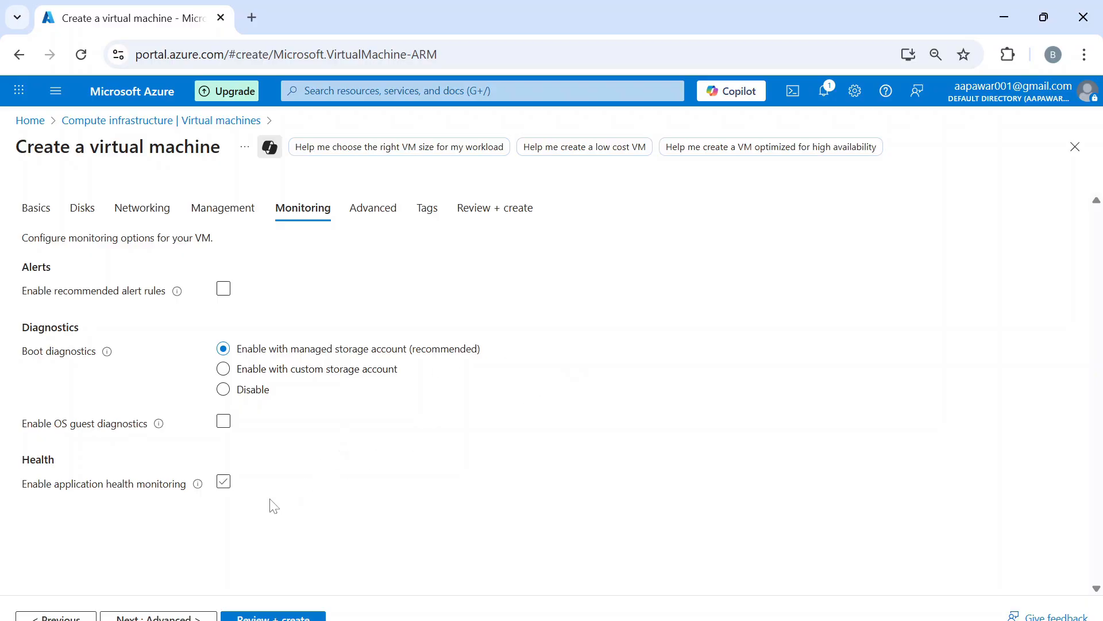
click(163, 617)
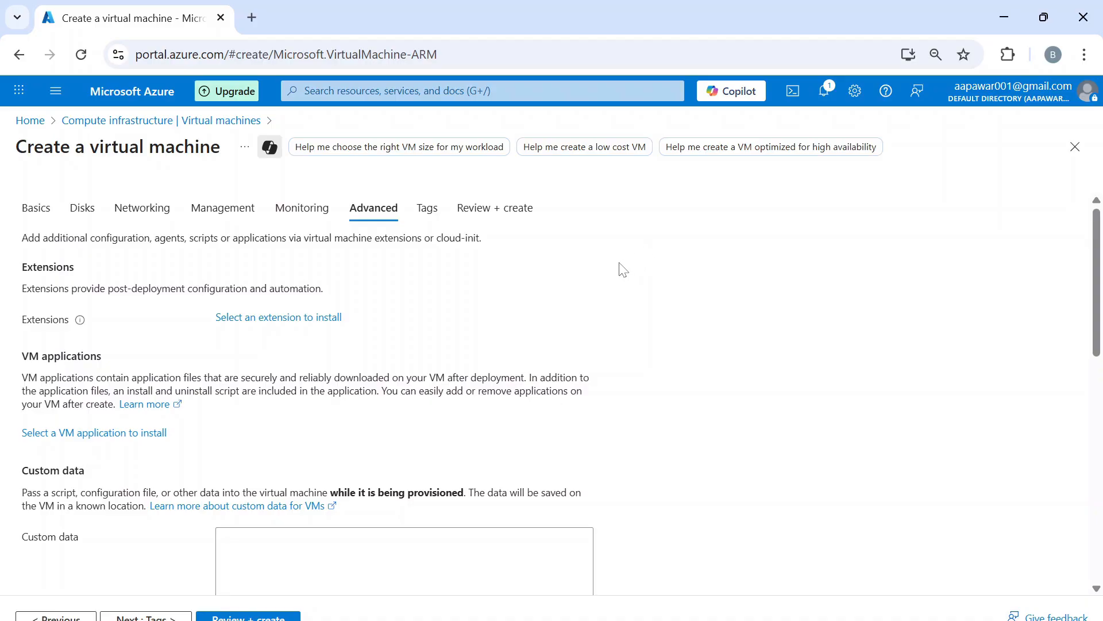
scroll(646, 267, down, 3)
scroll(648, 268, down, 3)
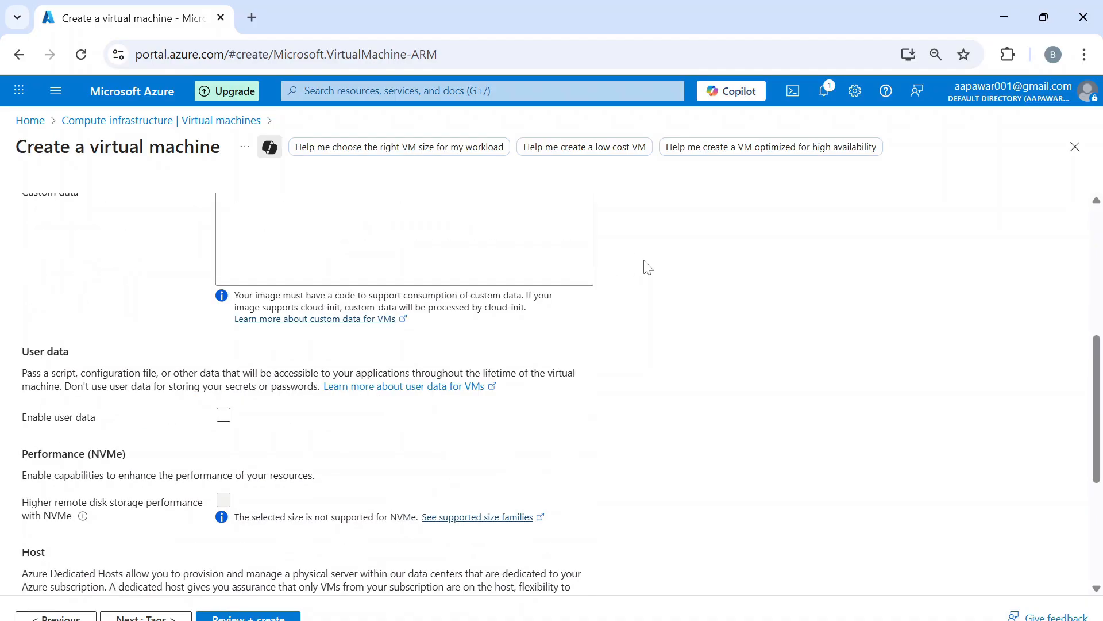
scroll(648, 268, down, 3)
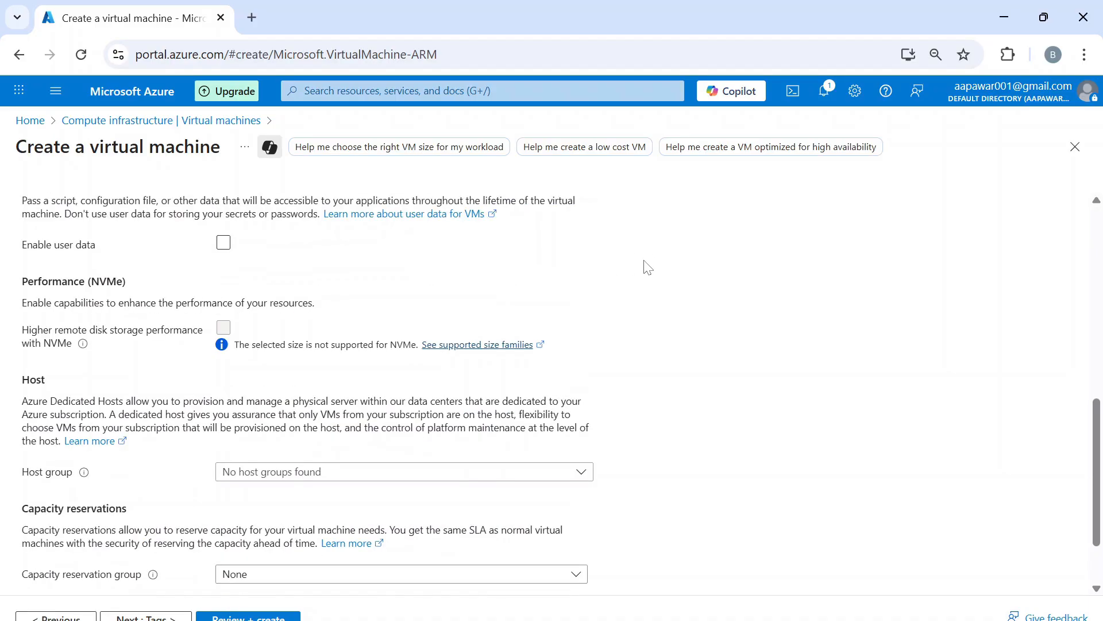
scroll(648, 268, down, 2)
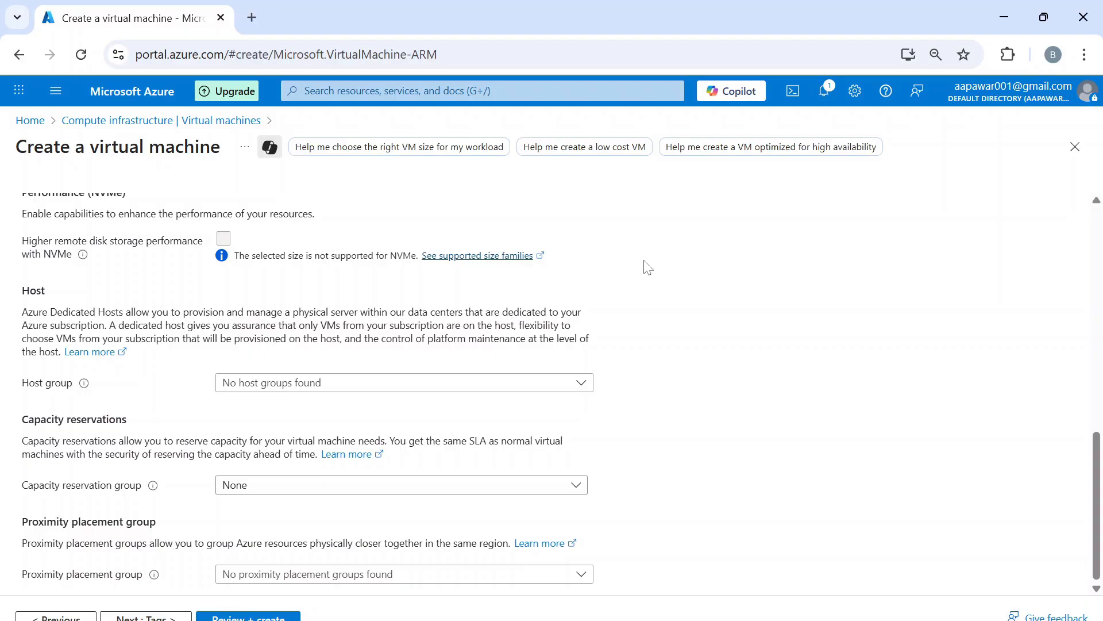
- Apply the tag Department : IT to all the VM's resources and reach Review + create
click(125, 616)
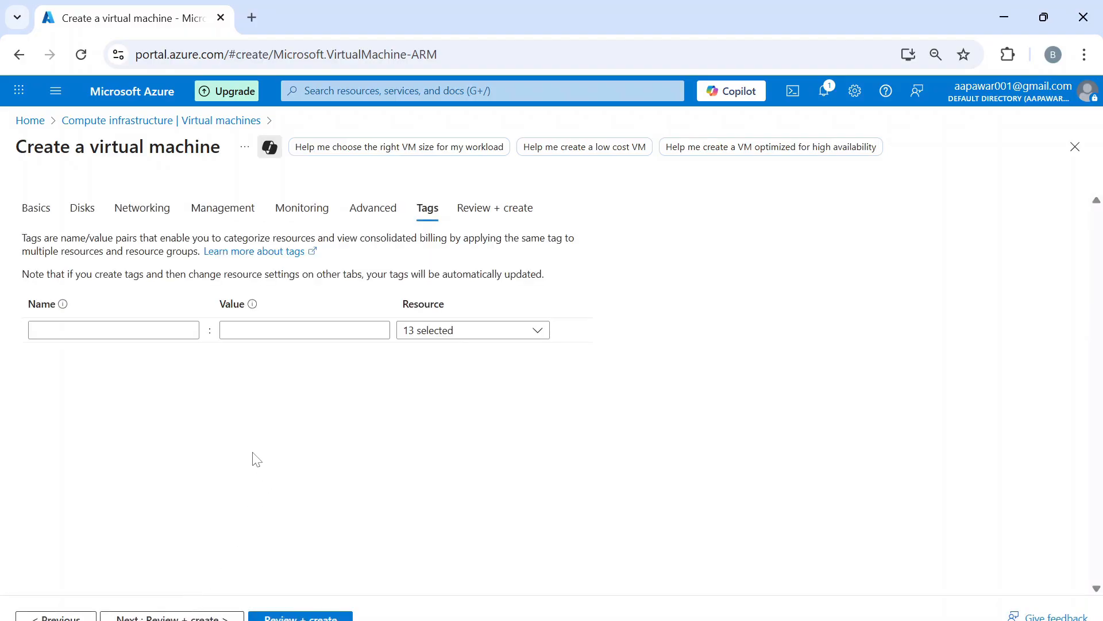
click(144, 330)
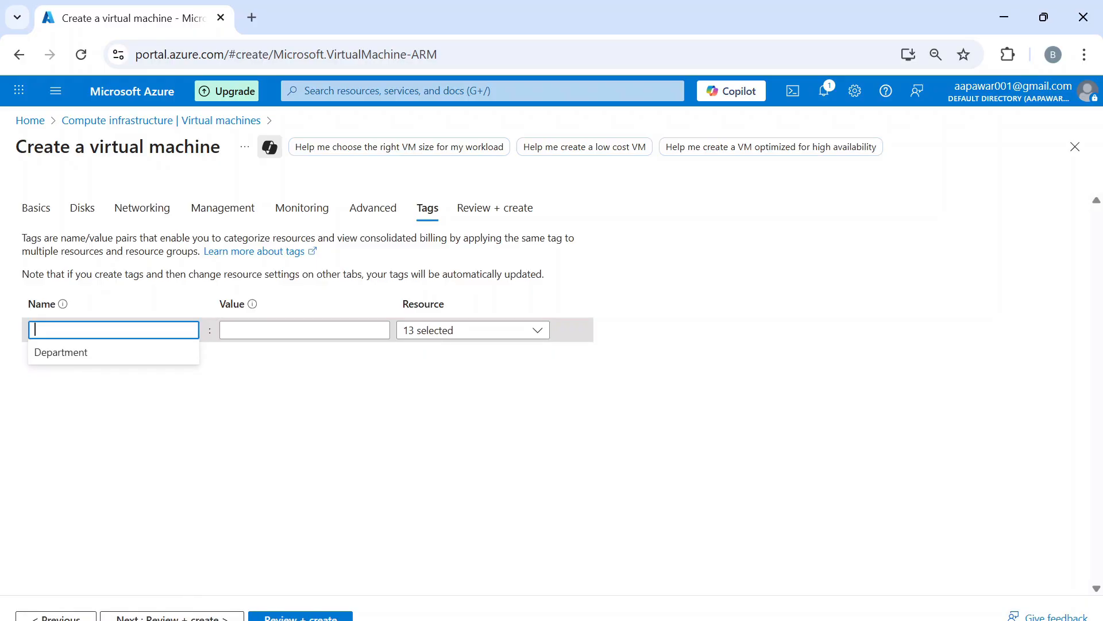
click(92, 360)
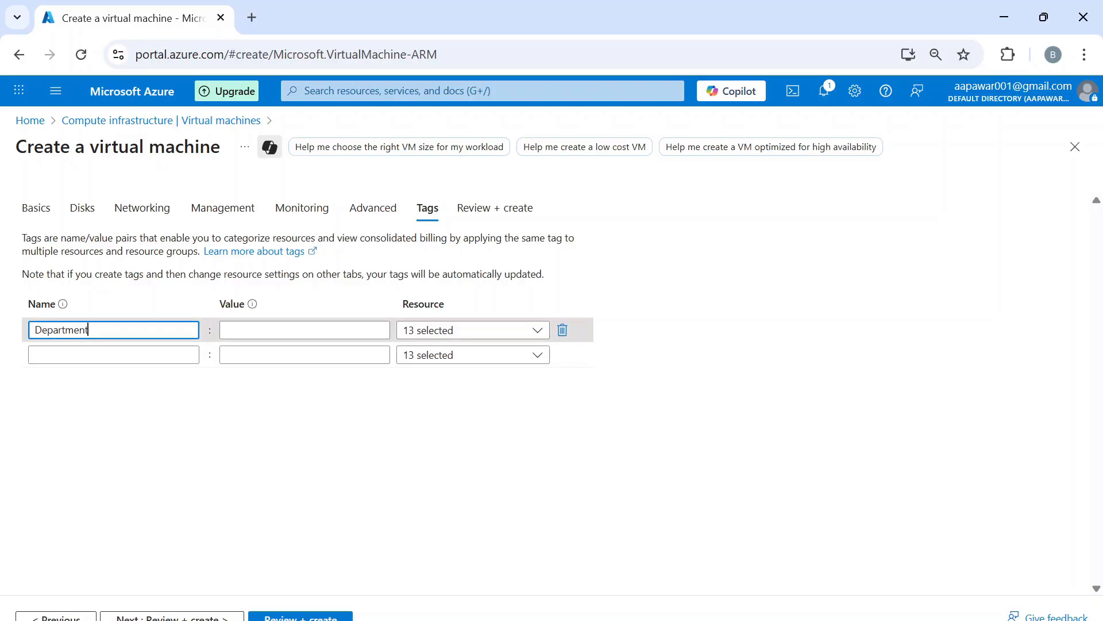
key(Tab)
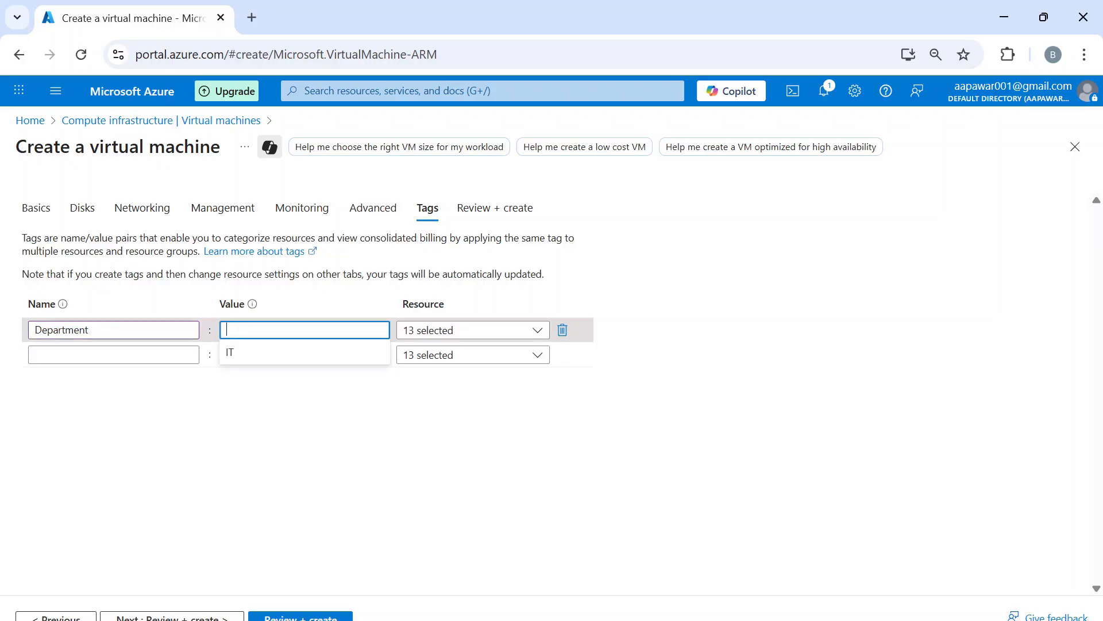
text(IT)
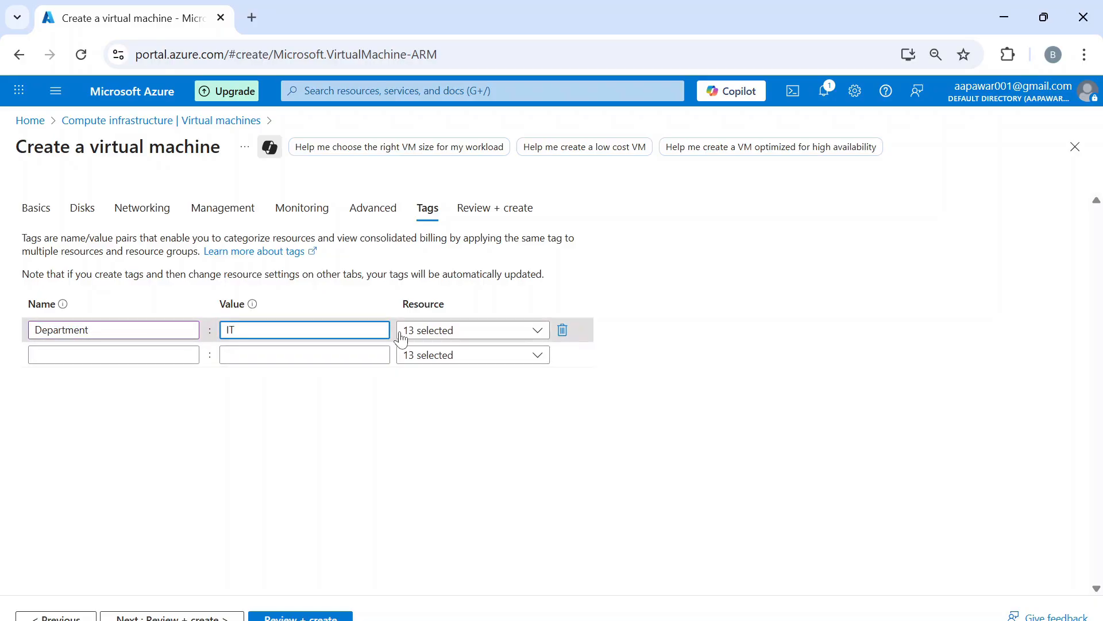
click(543, 338)
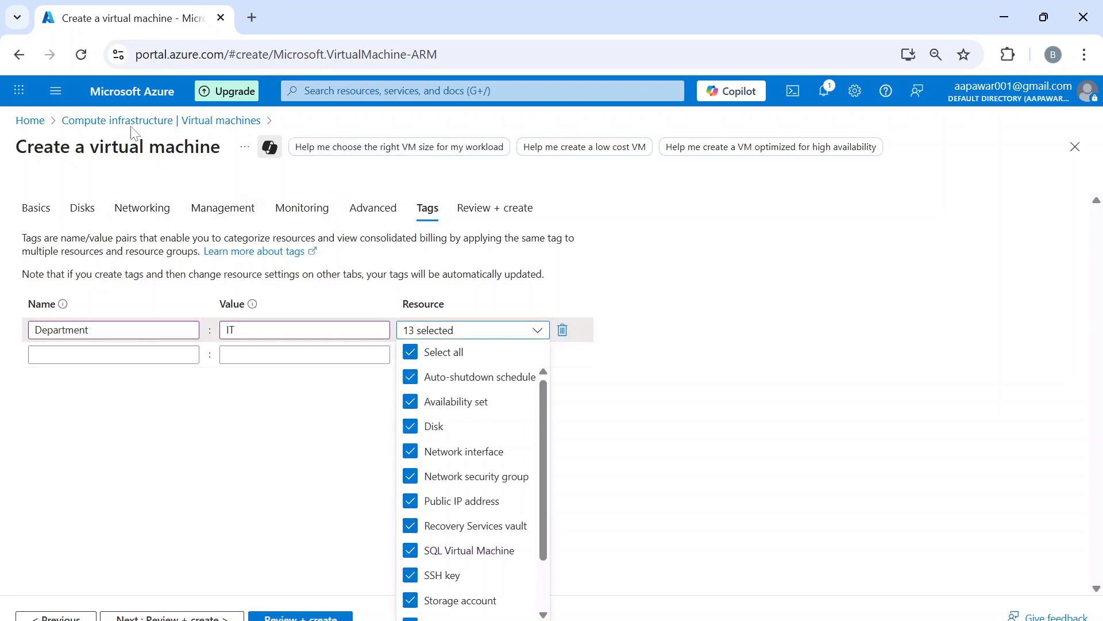
scroll(466, 503, down, 3)
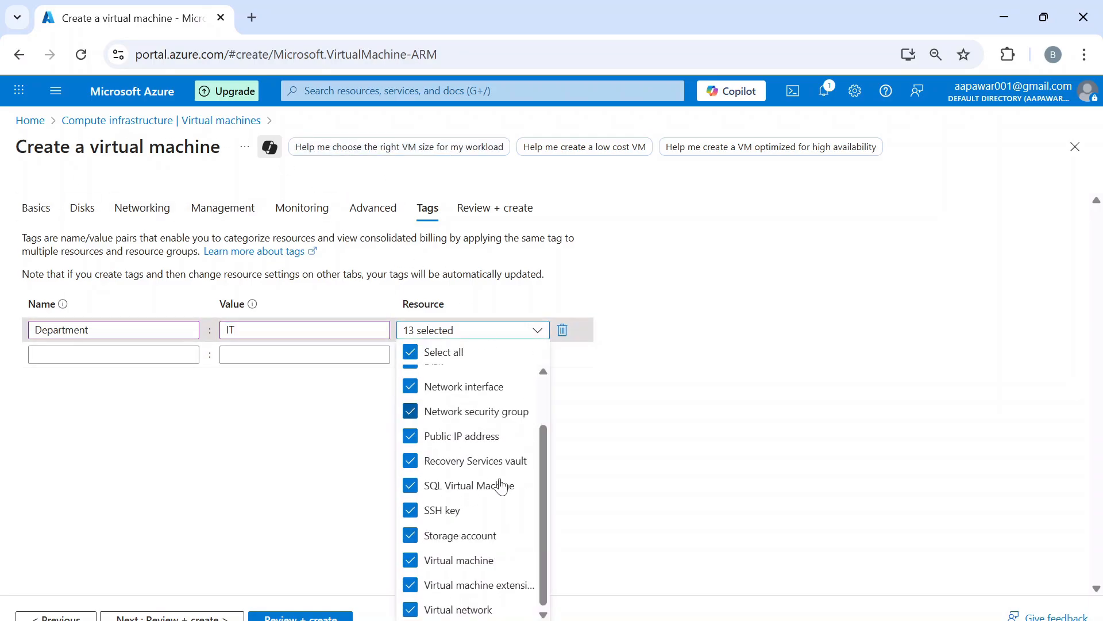
click(664, 425)
click(171, 616)
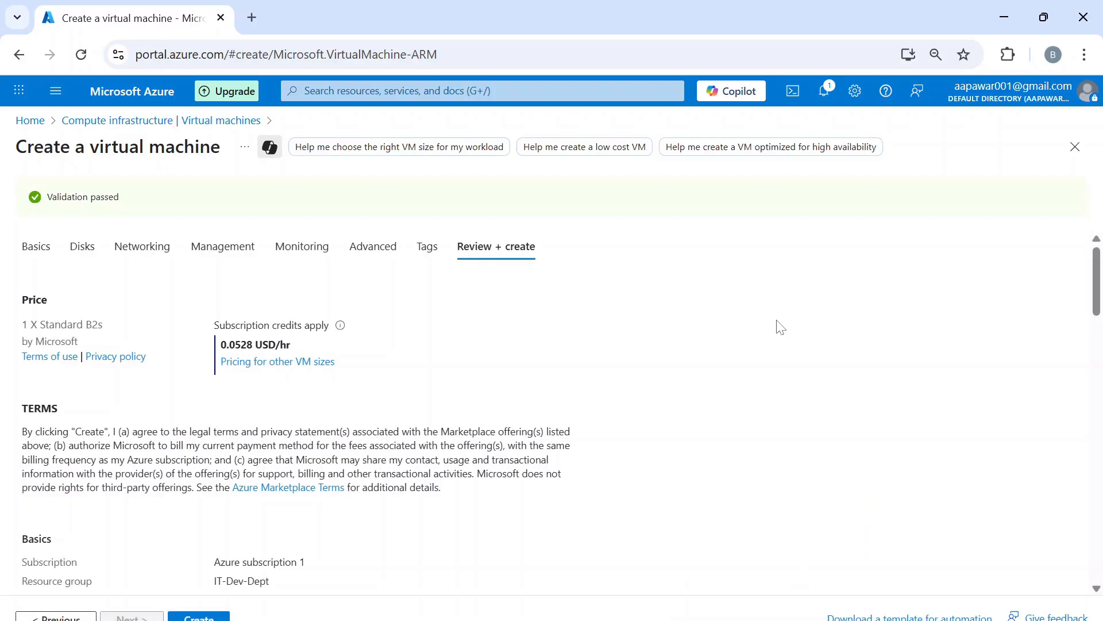
- Create the Test-Dev-New01 VM from the review summary and check its deployment notification
scroll(780, 327, down, 5)
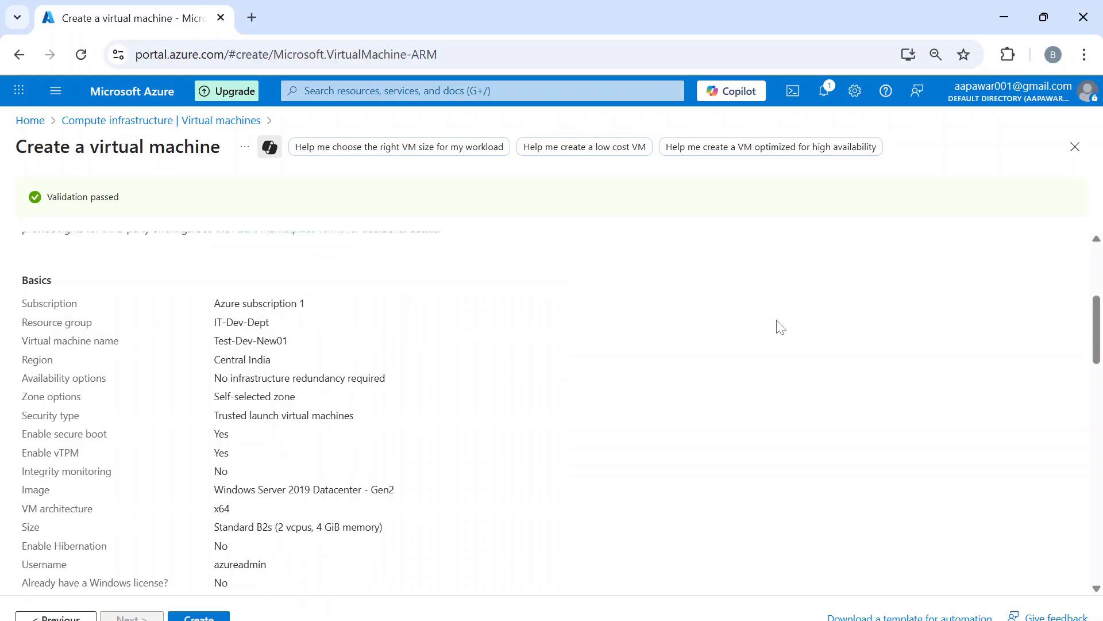
scroll(781, 326, down, 5)
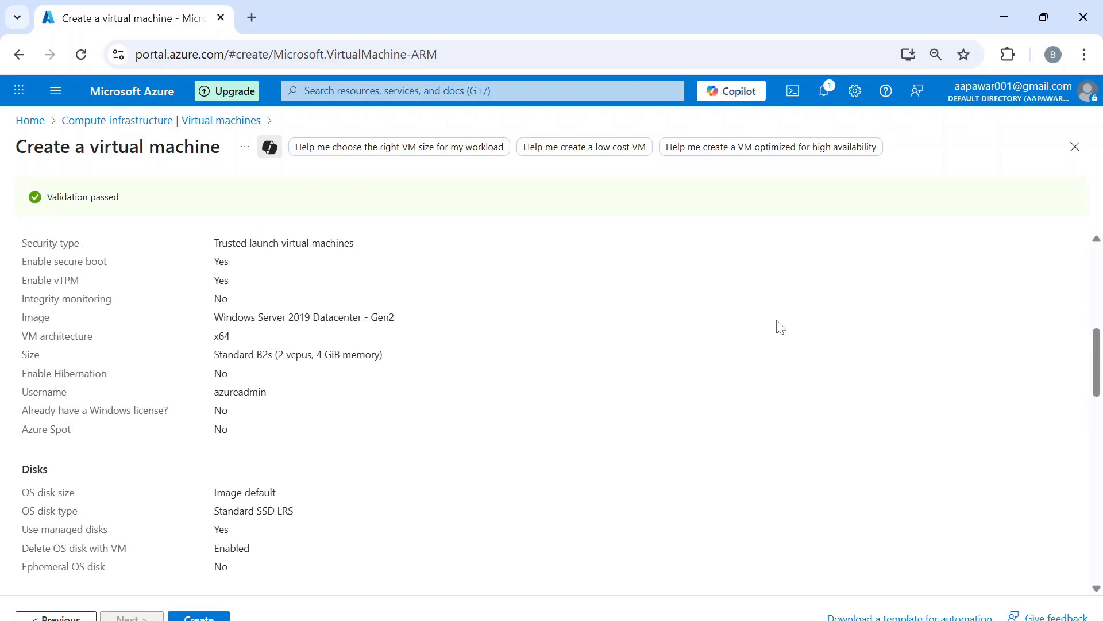
scroll(339, 497, up, 1)
click(199, 616)
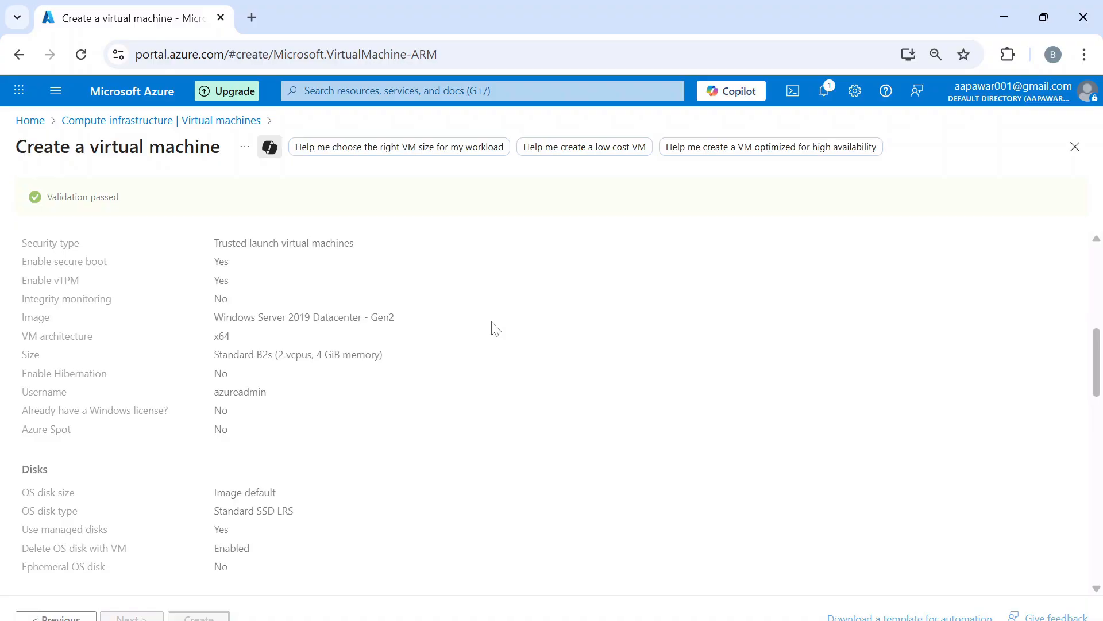
click(826, 105)
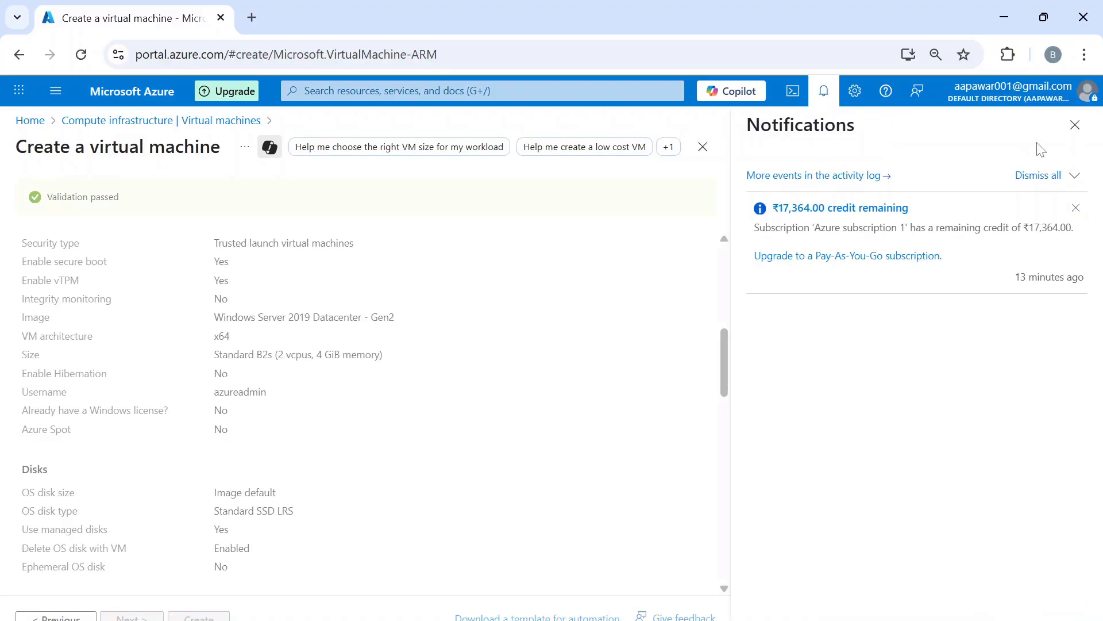
click(1071, 125)
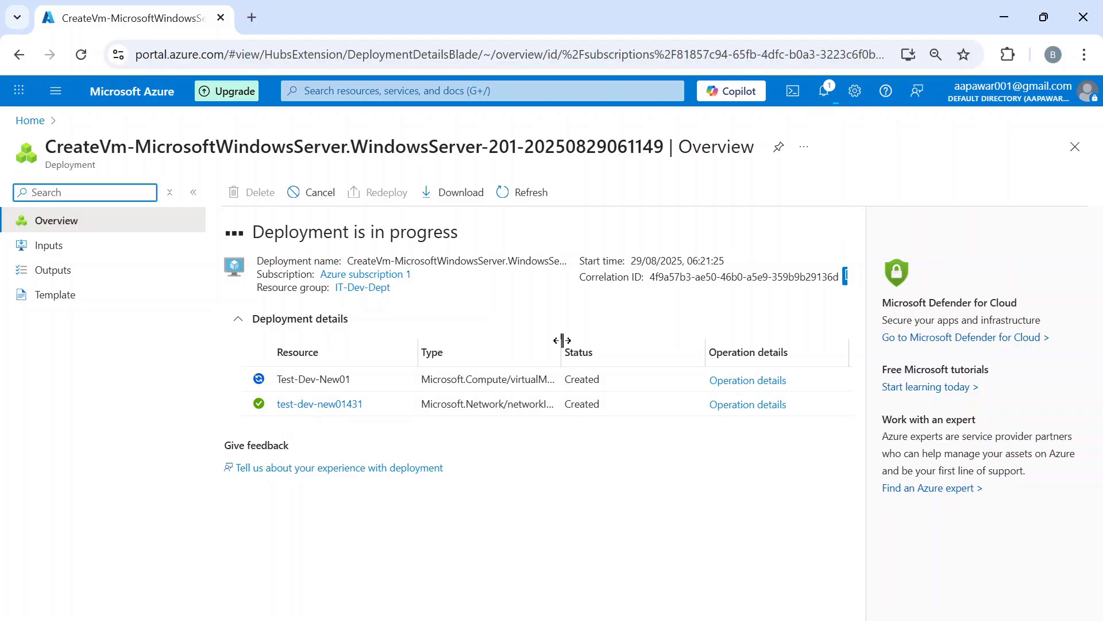
- Confirm in Notifications that the Test-Dev-New01 deployment succeeded with status OK
drag(562, 341, 653, 346)
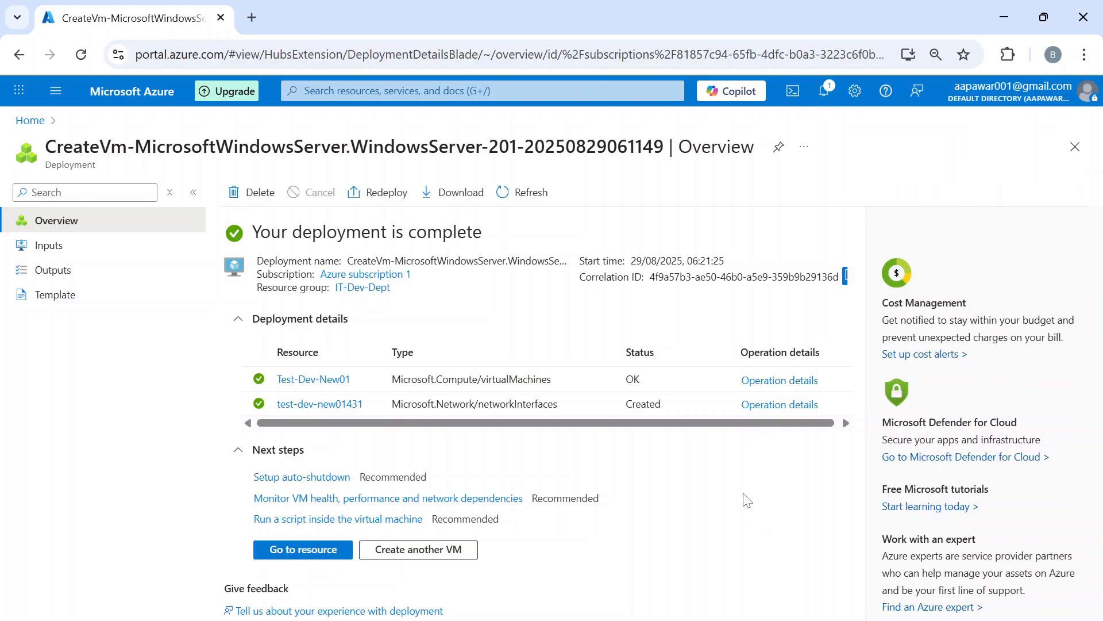
click(826, 92)
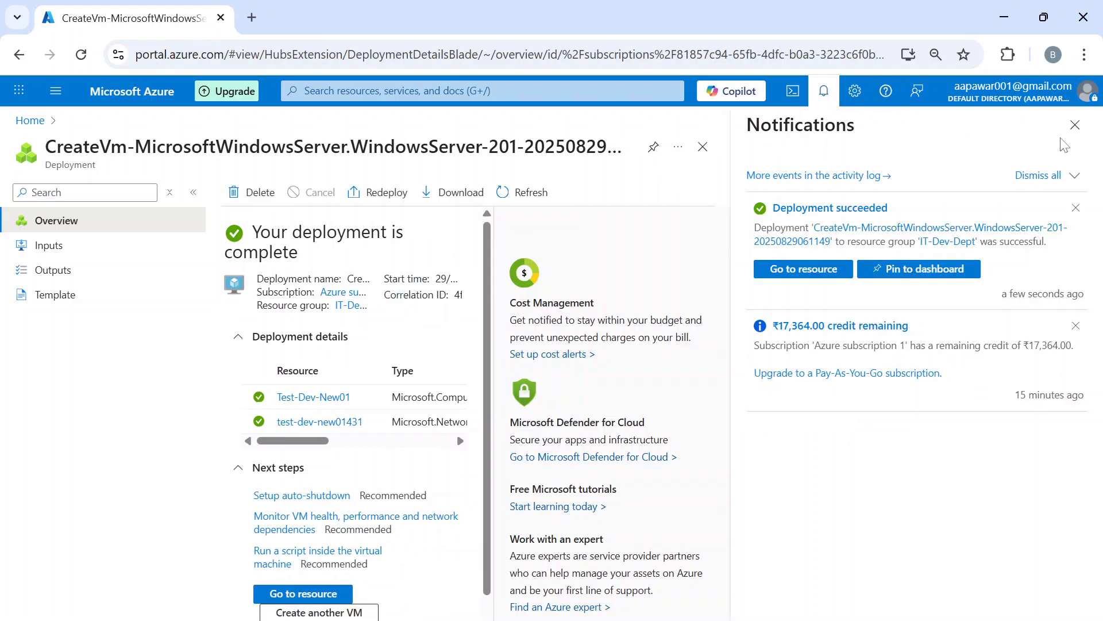
click(1075, 125)
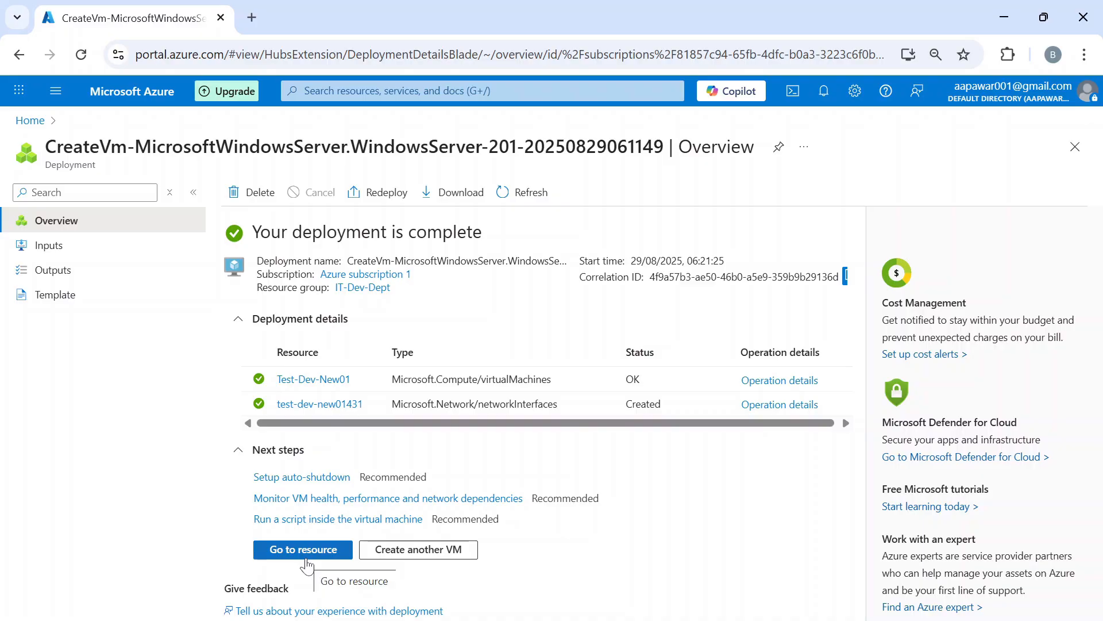
- Open Test-Dev-New01 and verify it is Running in Central India with private IP 10.0.0.4
click(305, 563)
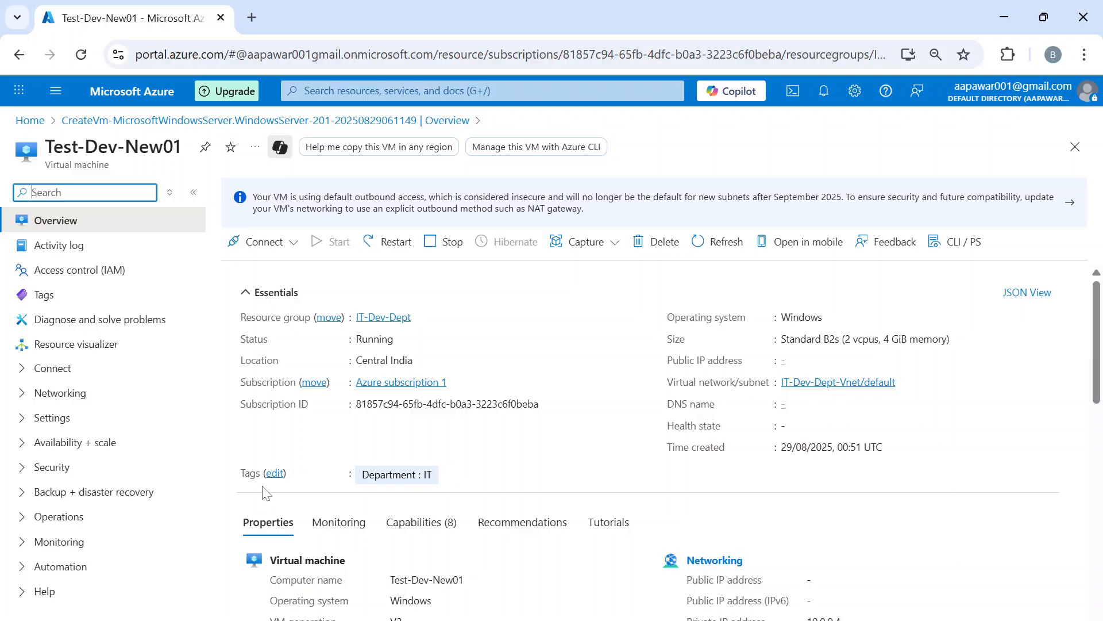
scroll(620, 486, down, 2)
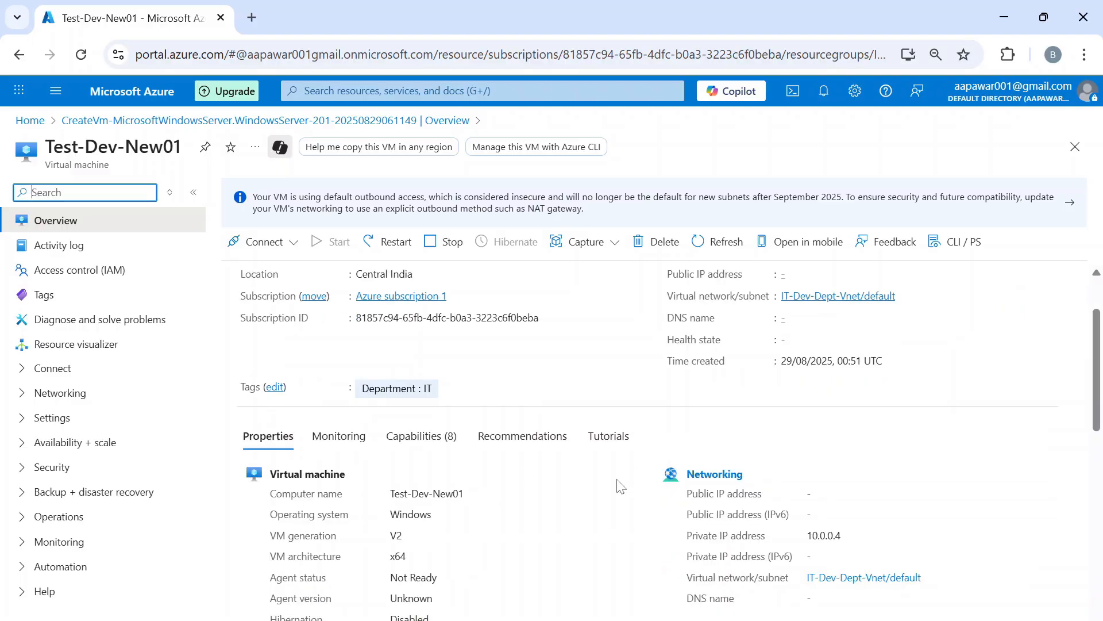
scroll(620, 486, down, 2)
scroll(620, 486, down, 2)
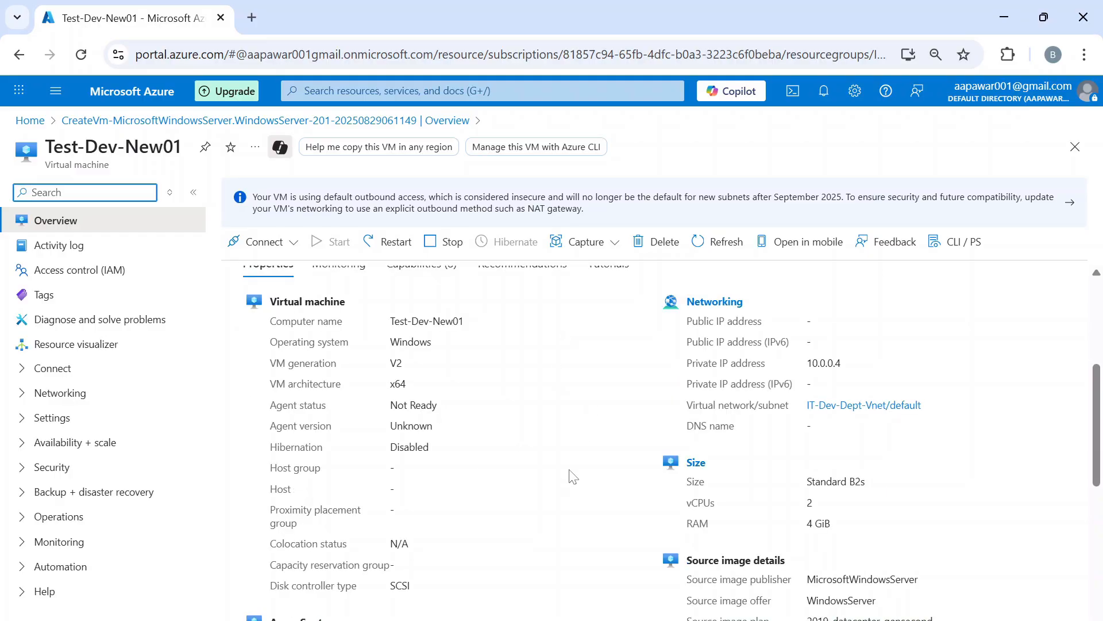
scroll(573, 476, up, 5)
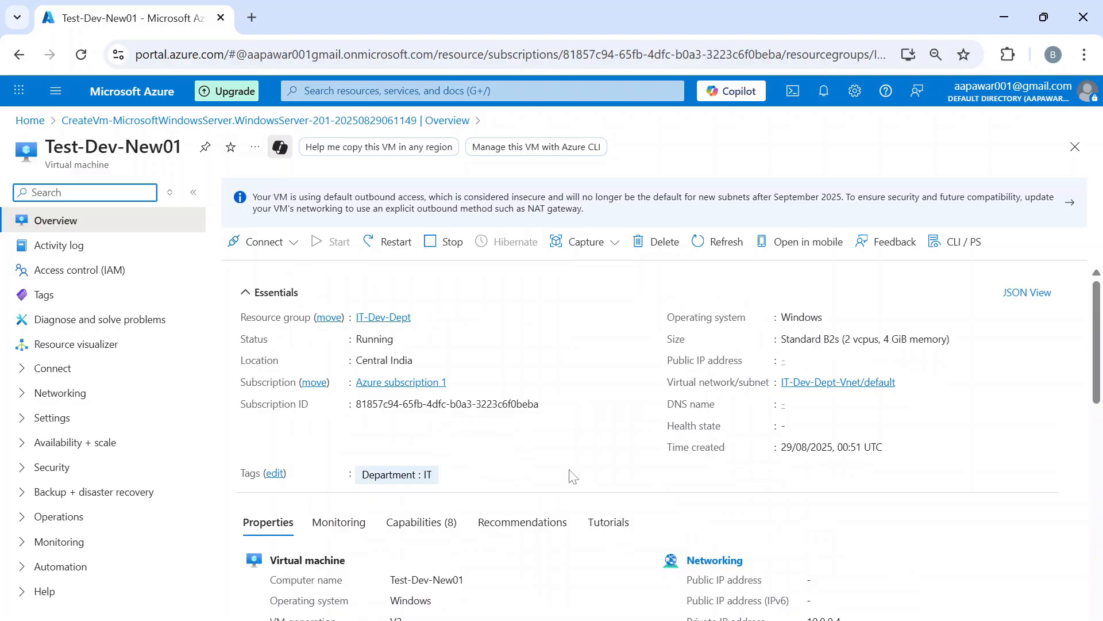